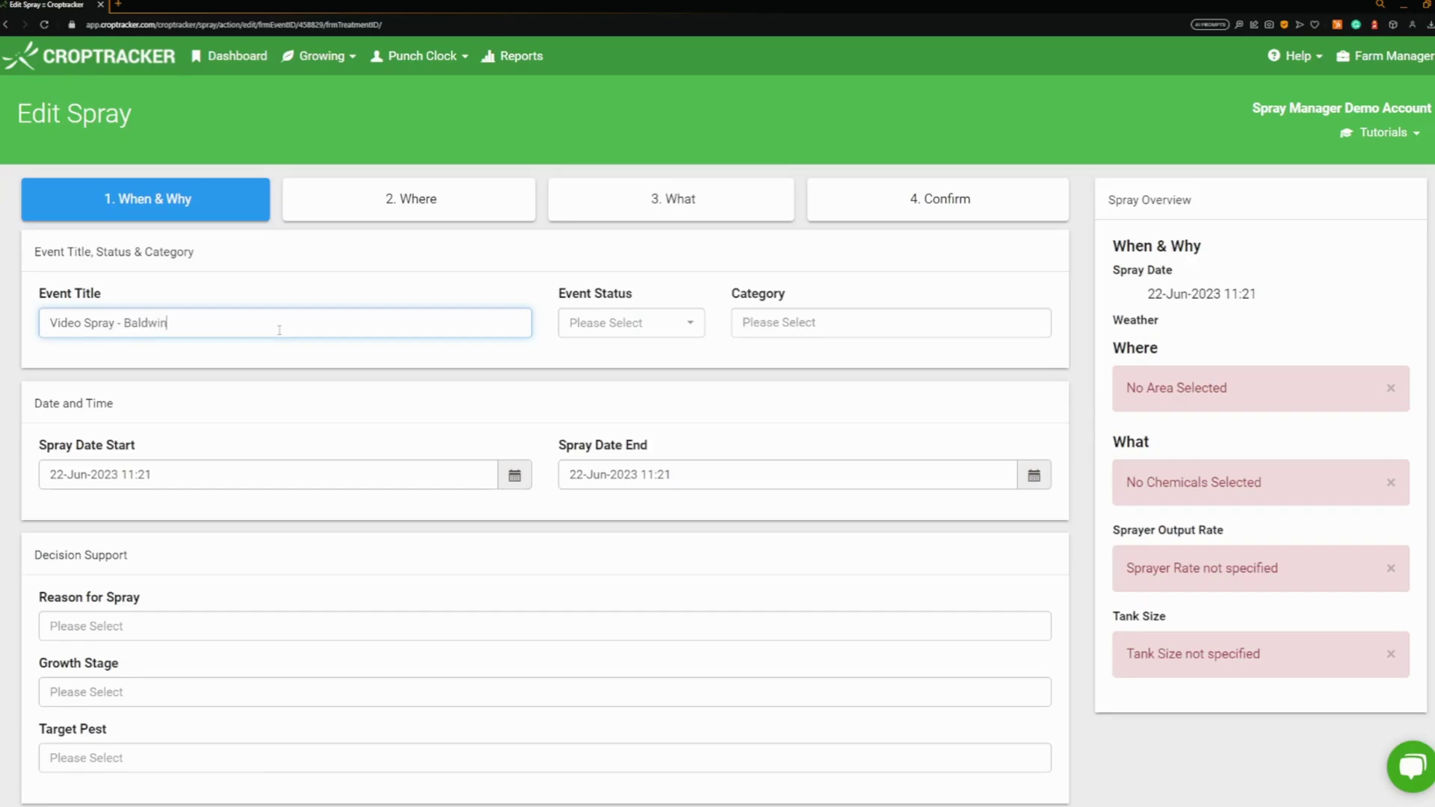
Step: Complete the event title as "Video Spray - Baldwin 001" and set the spray start to 22-Jun-2023 08:00
type("001")
scroll(717, 441, "down", 1)
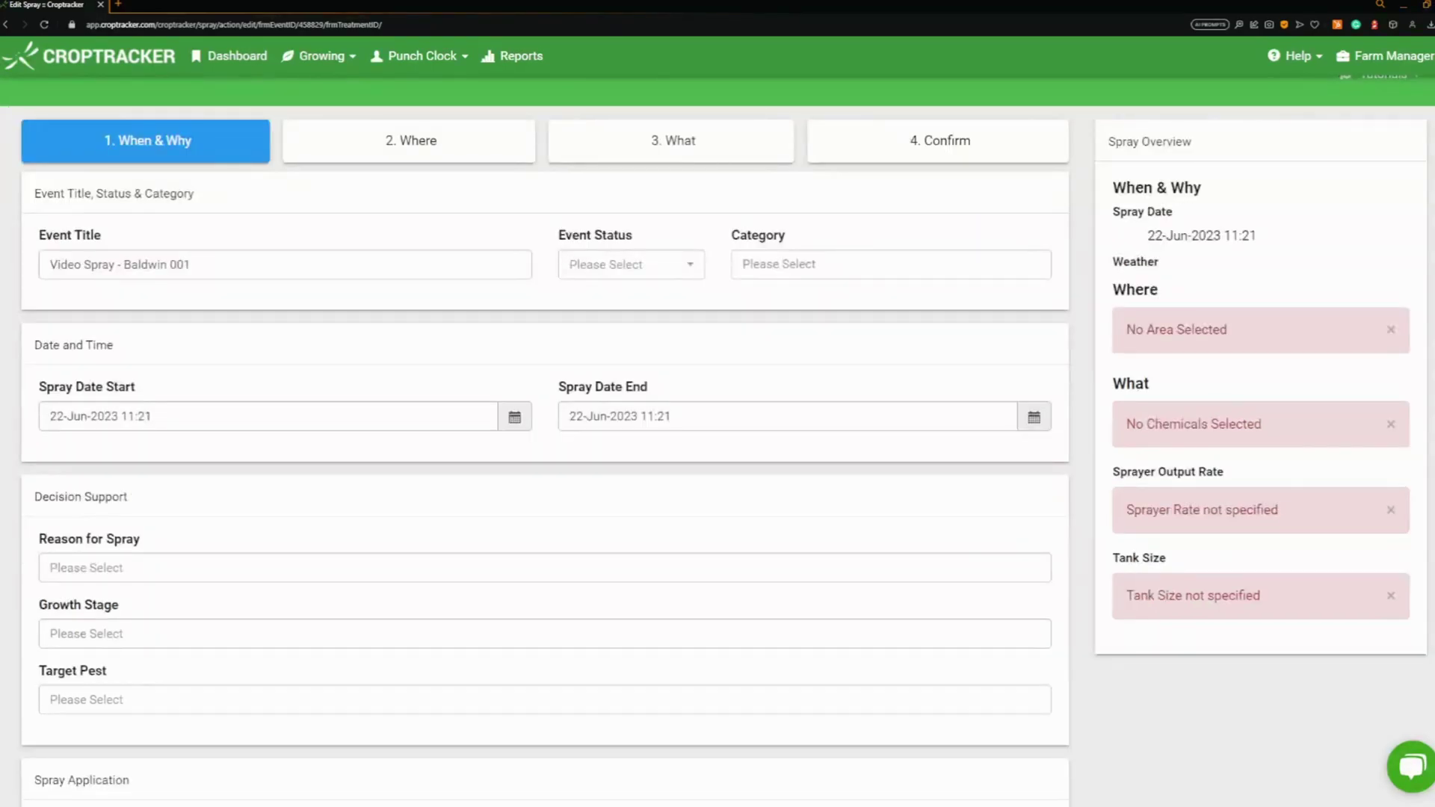
left_click(184, 417)
left_click(322, 536)
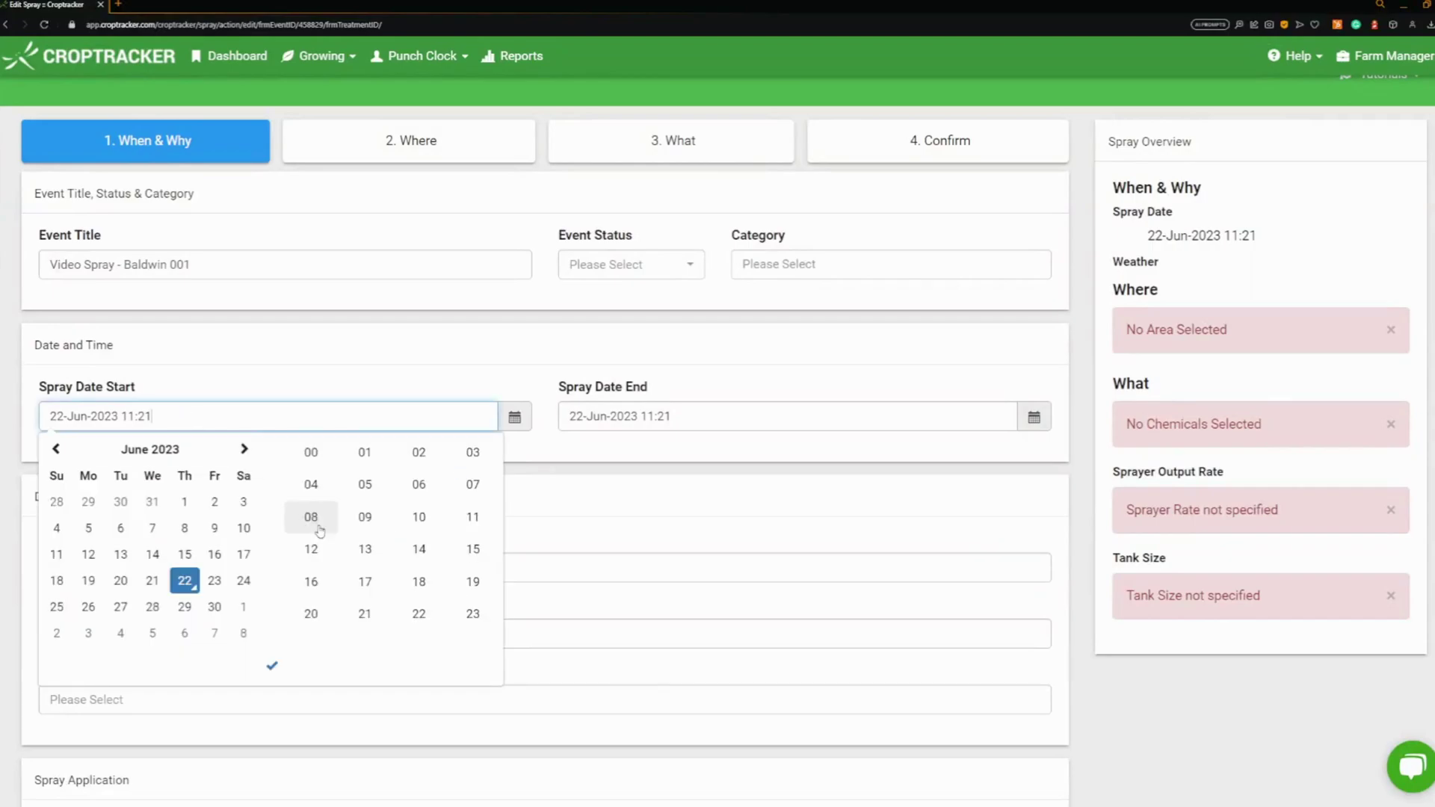
left_click(313, 515)
left_click(460, 536)
left_click(311, 465)
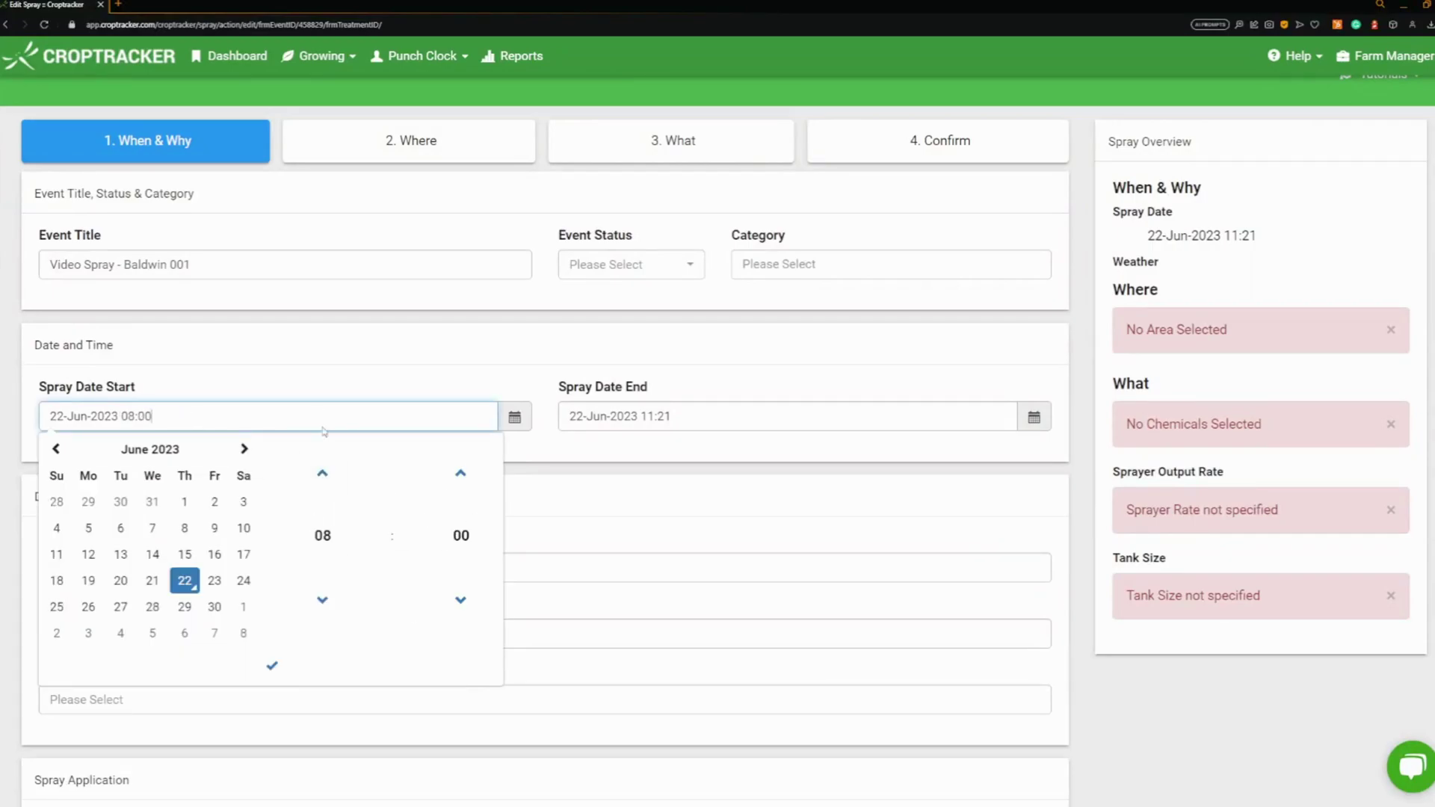
left_click(310, 372)
Step: Set the spray end to 22-Jun-2023 12:00 and the event status to Active
left_click(675, 417)
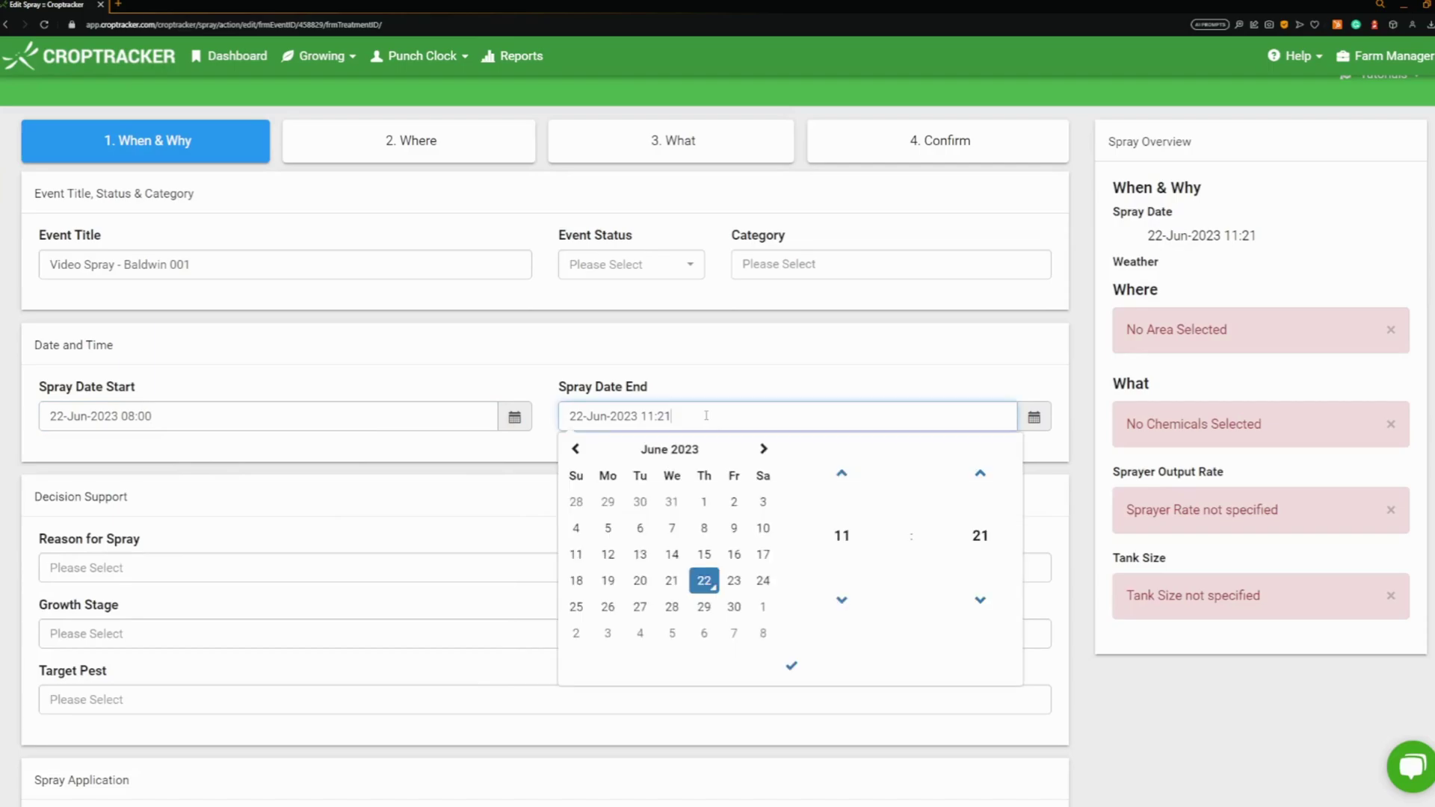
left_click(859, 547)
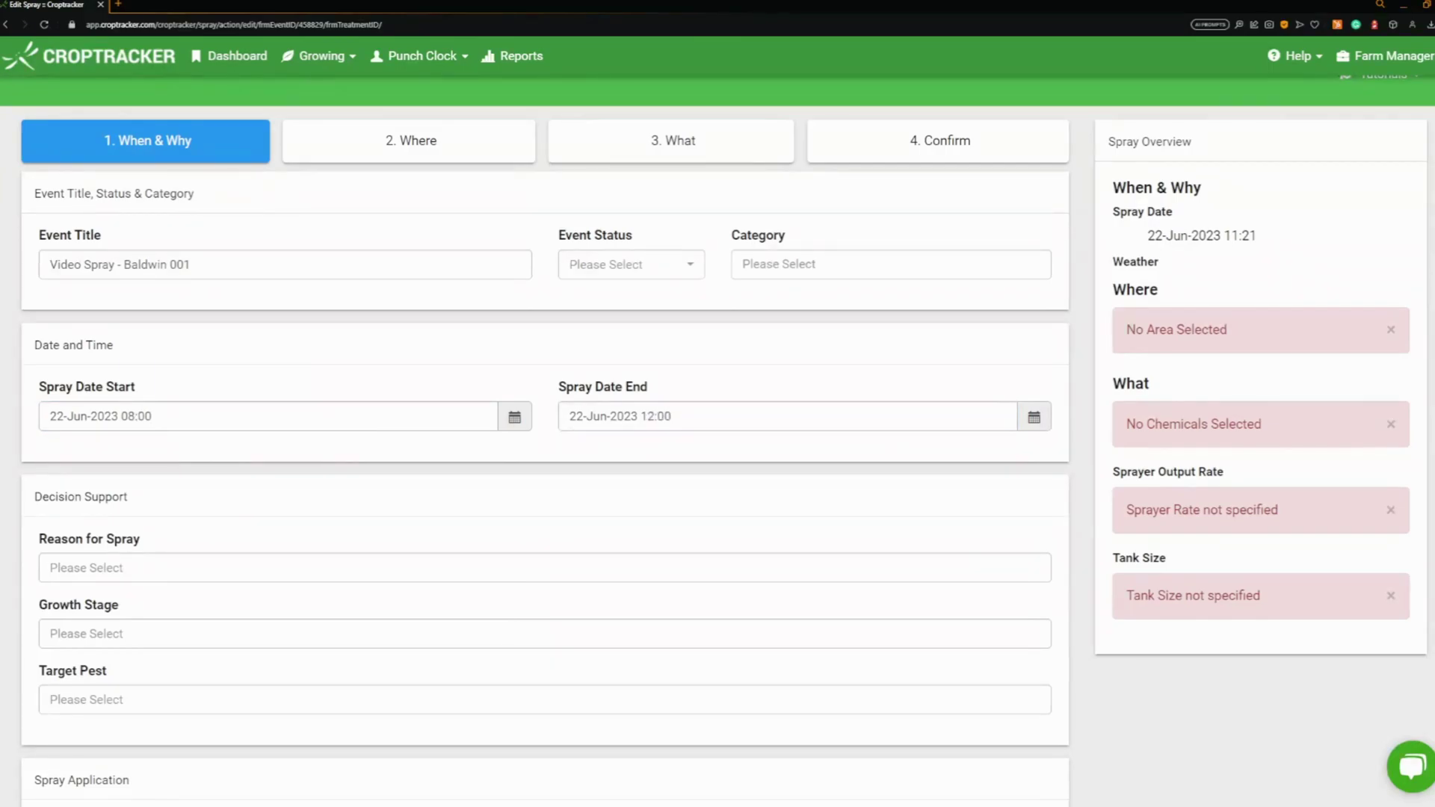
left_click(657, 270)
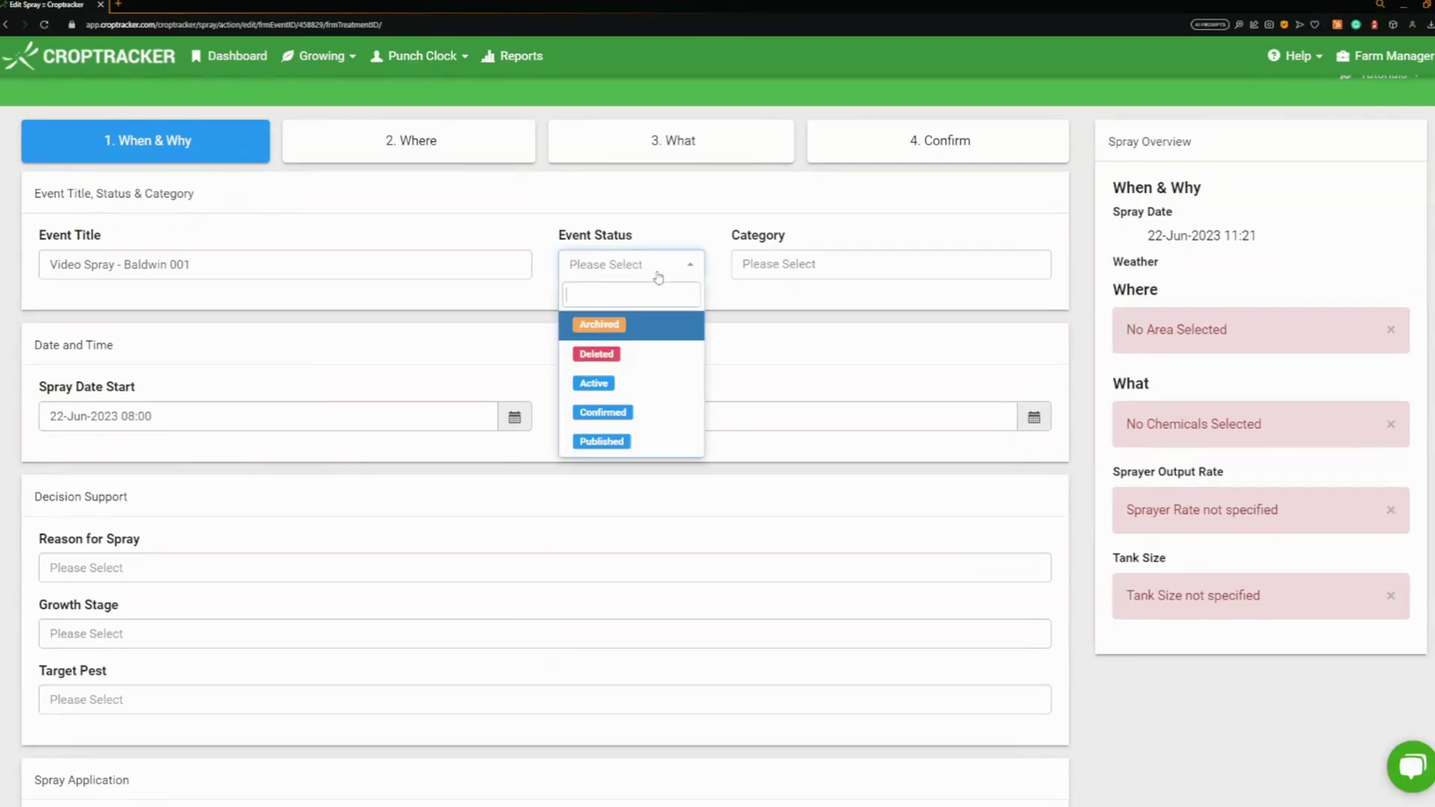
left_click(621, 385)
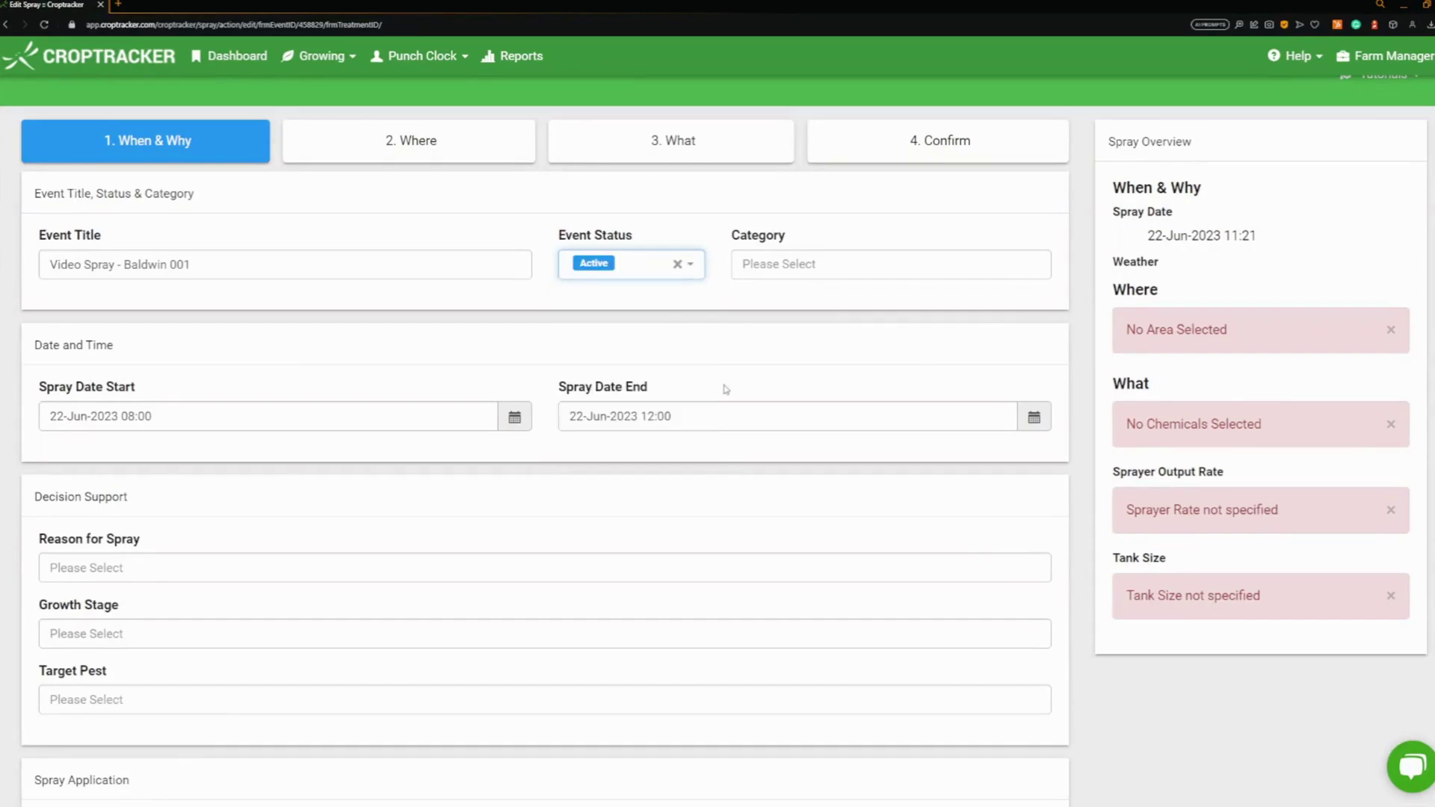
Step: Try the Confirmed event status, returning it to Active
left_click(610, 273)
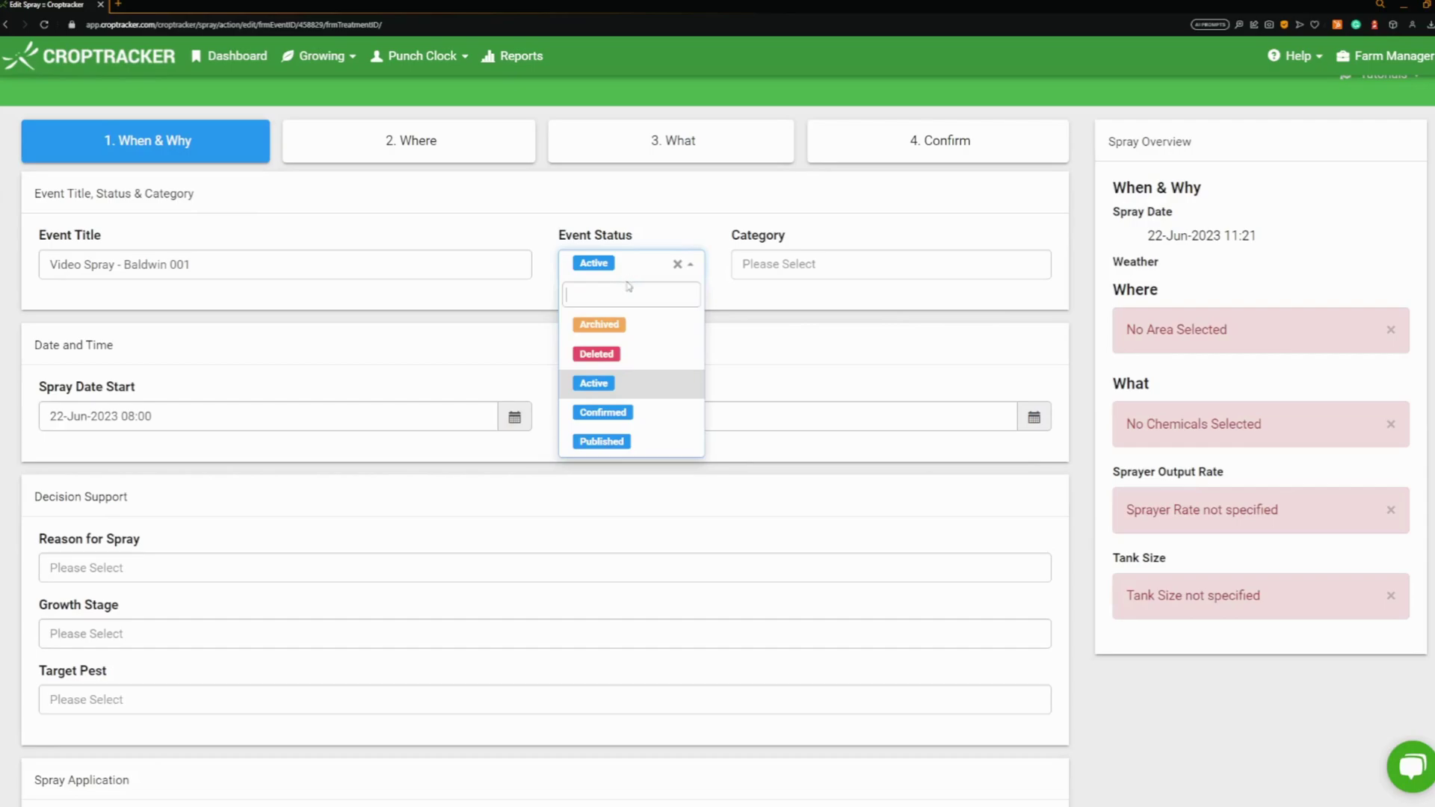
left_click(610, 413)
left_click(611, 270)
left_click(602, 383)
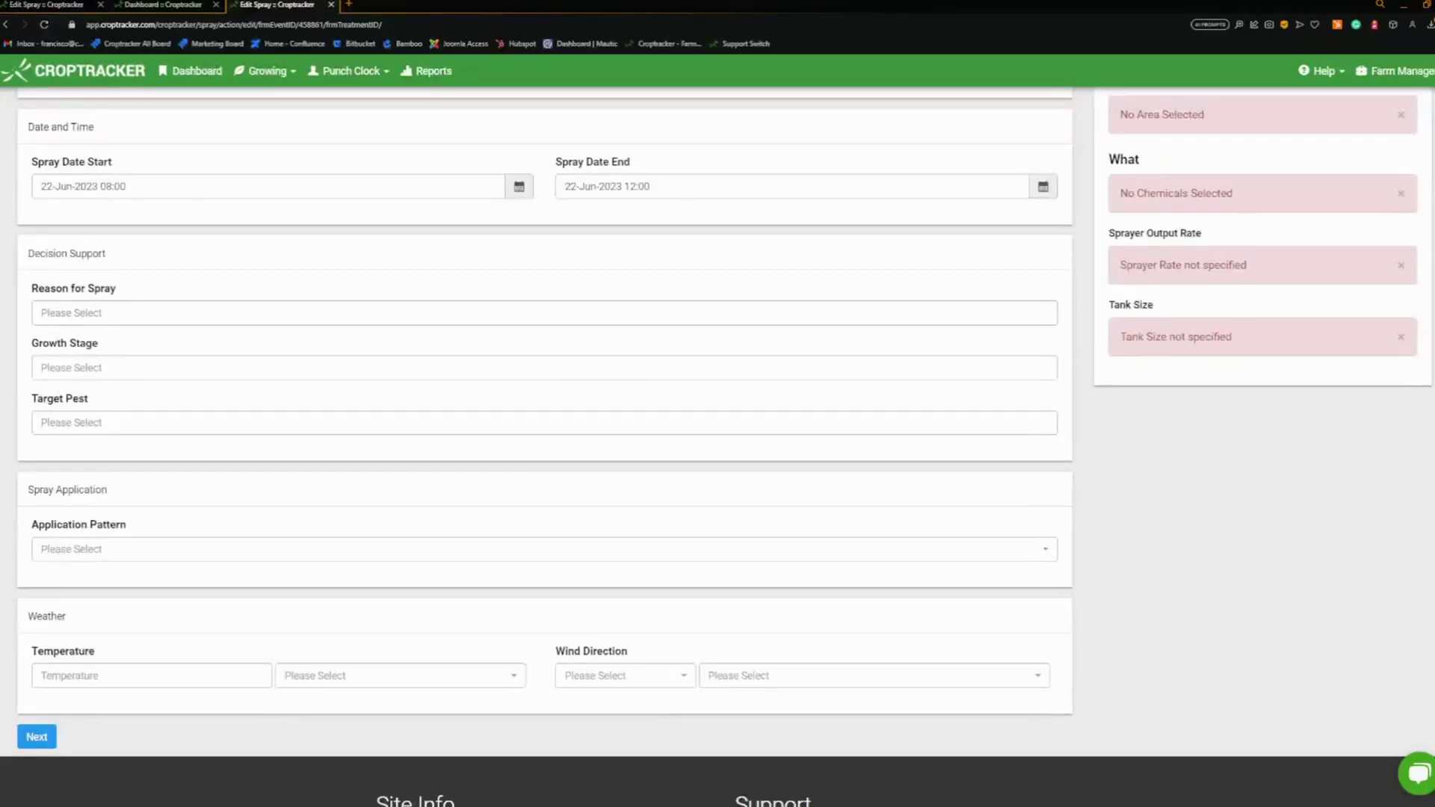
Step: Fill in the decision support with reason Pest, growth stage Apples - Fruitlets and target pest Apple Bark Borer
left_click(247, 320)
left_click(218, 336)
left_click(195, 368)
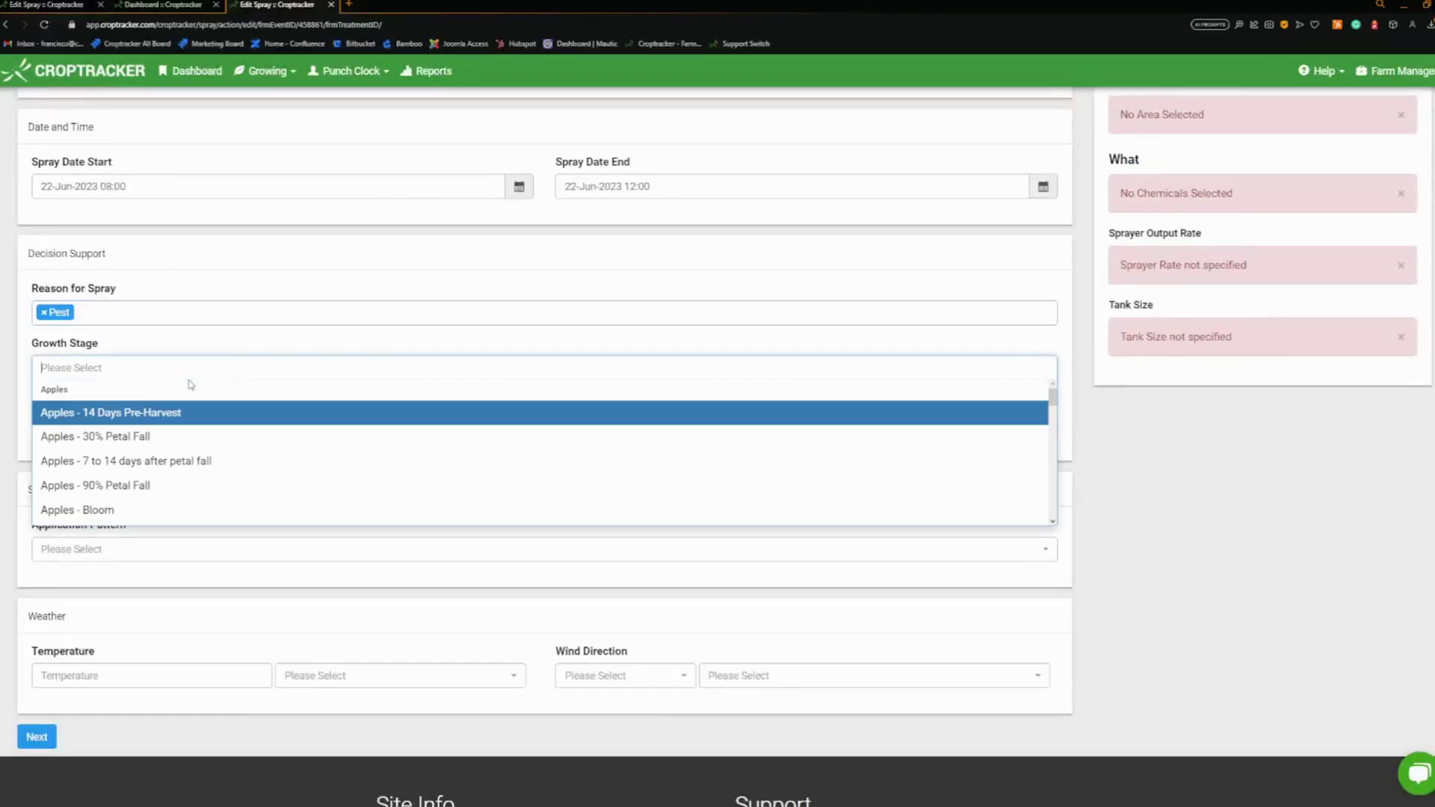
scroll(180, 441, "down", 2)
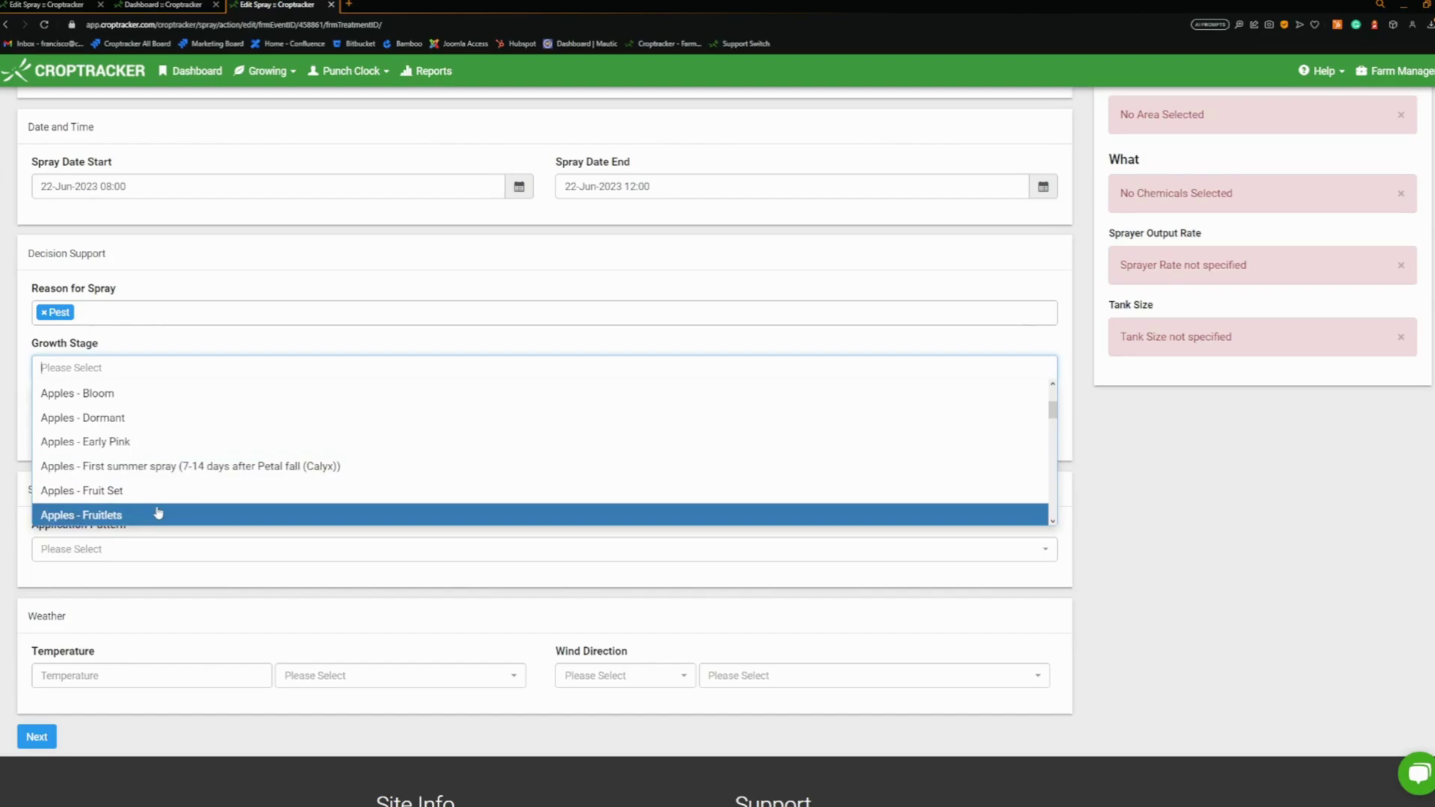
left_click(160, 511)
left_click(150, 422)
left_click(122, 517)
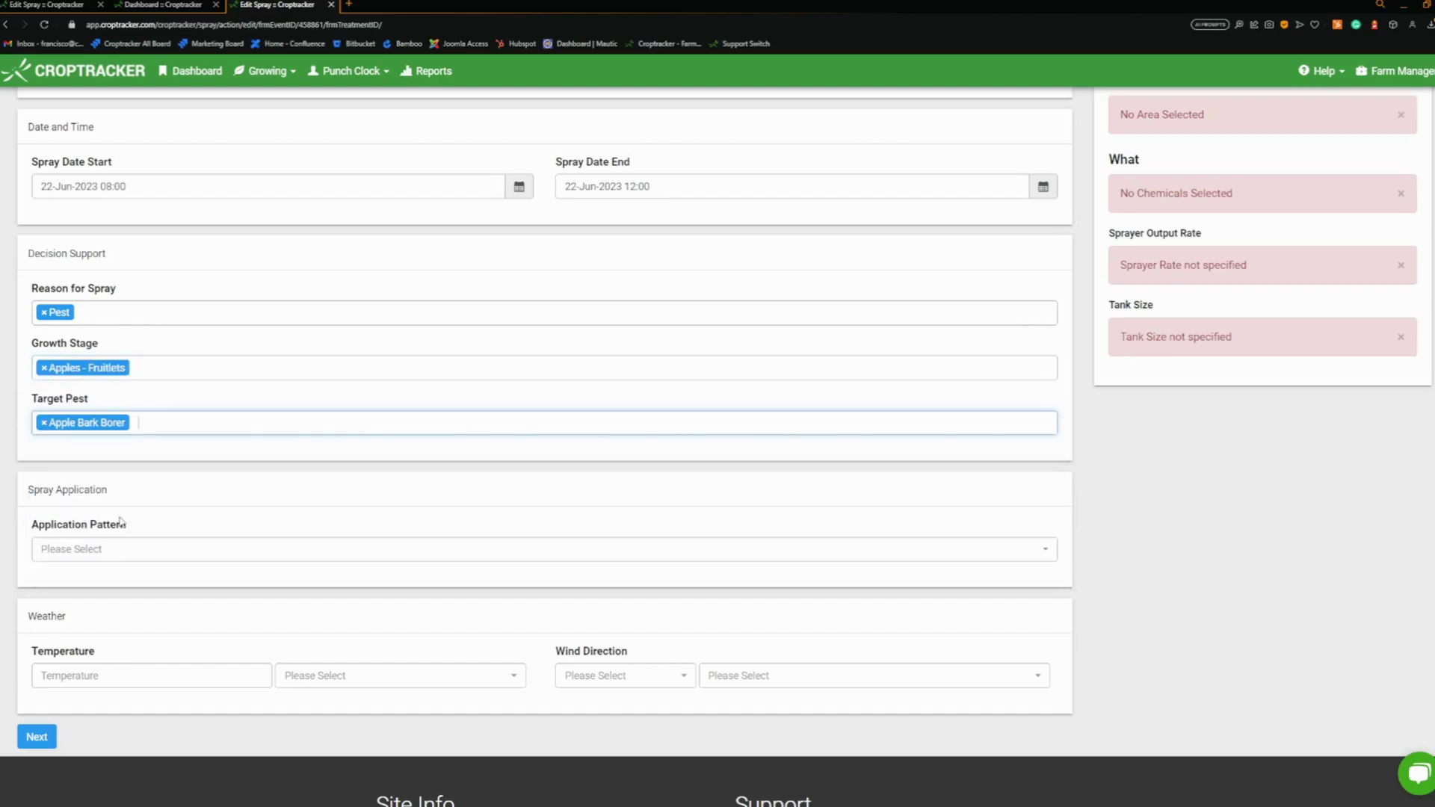
Step: Set the application pattern to Every Row - 100%
left_click(120, 552)
type("1000")
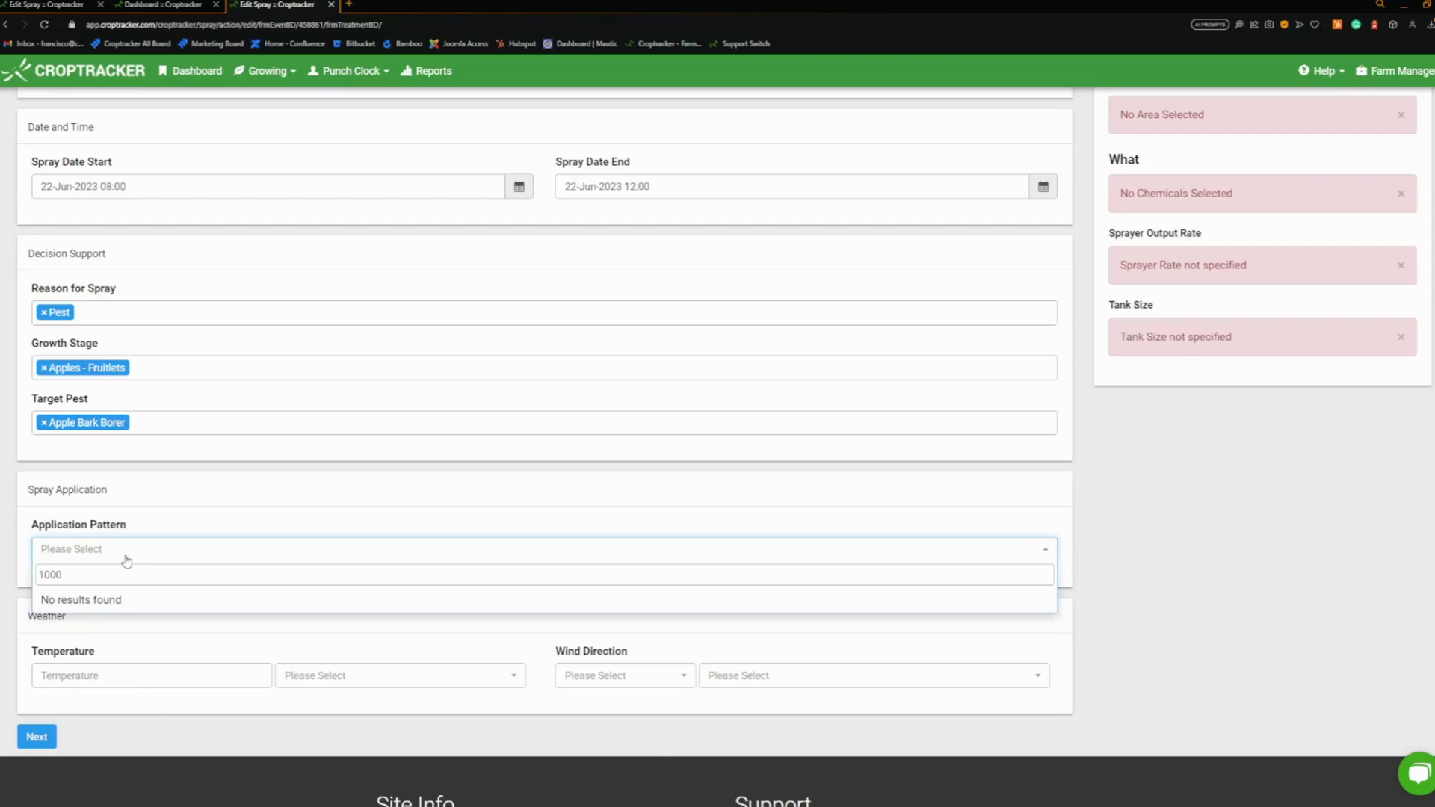
key("BackSpace")
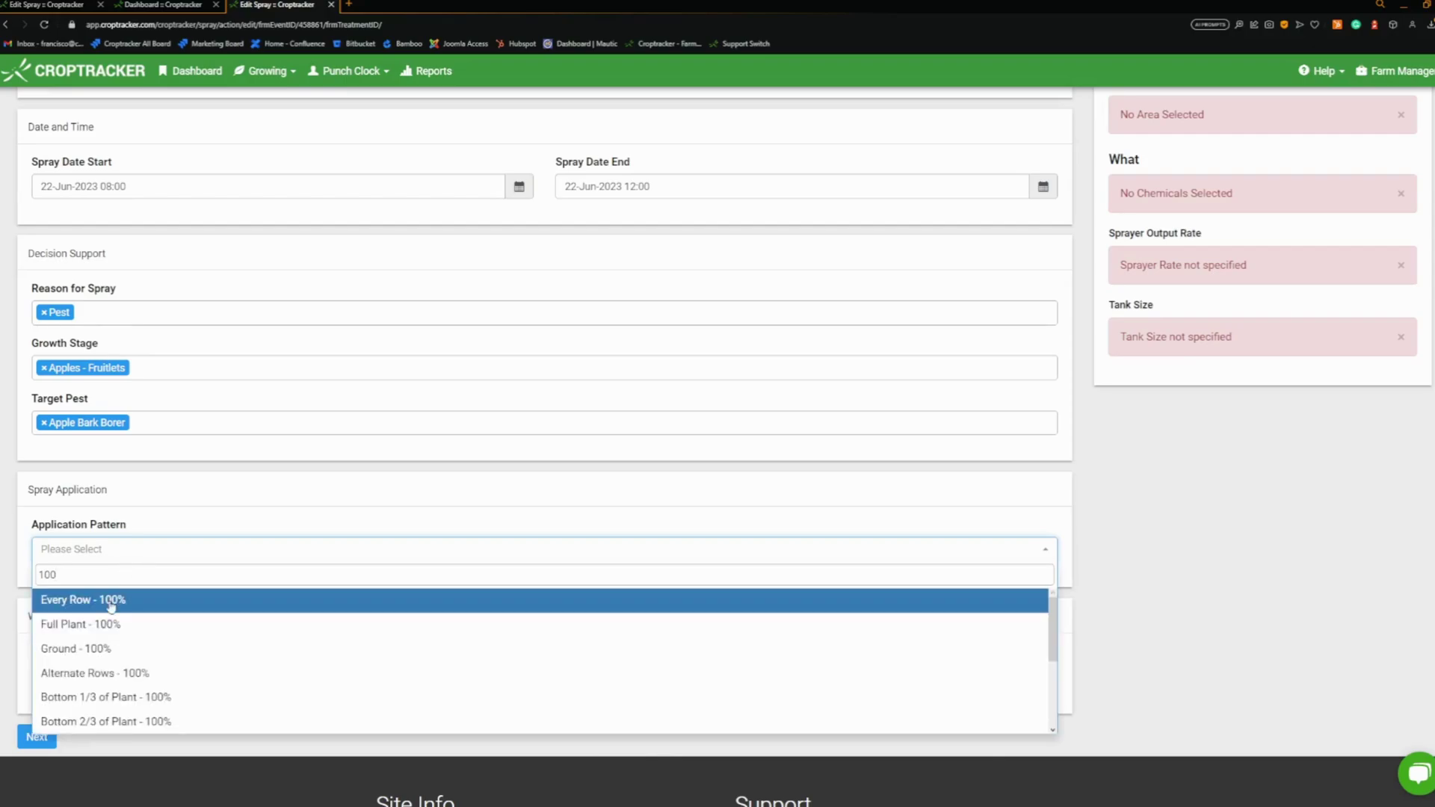
left_click(112, 598)
Step: Record the weather as 15 Celsius with a North wind at Still (0-2 km/hr), and continue to the Where section
left_click(135, 674)
type("15")
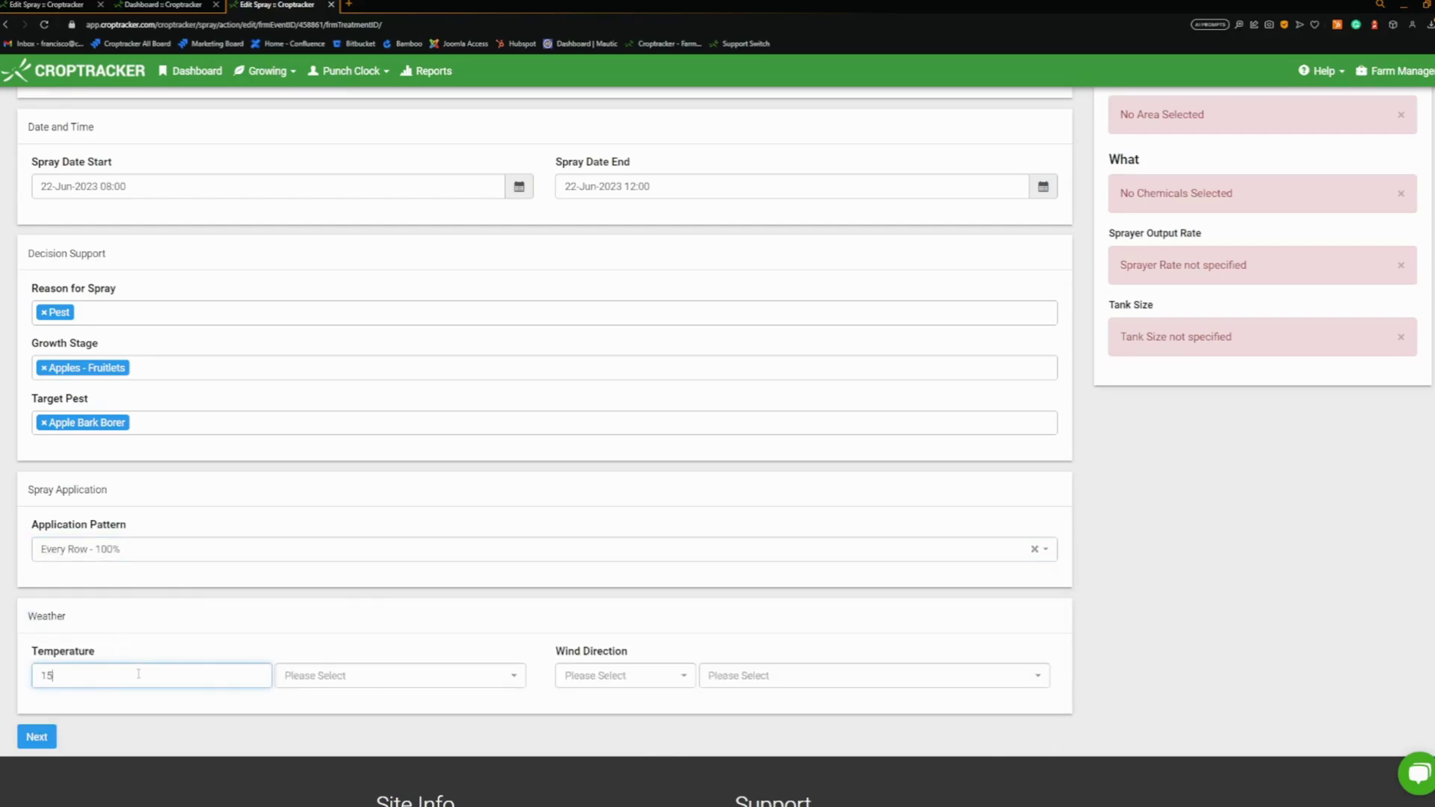
left_click(297, 677)
left_click(321, 724)
left_click(611, 678)
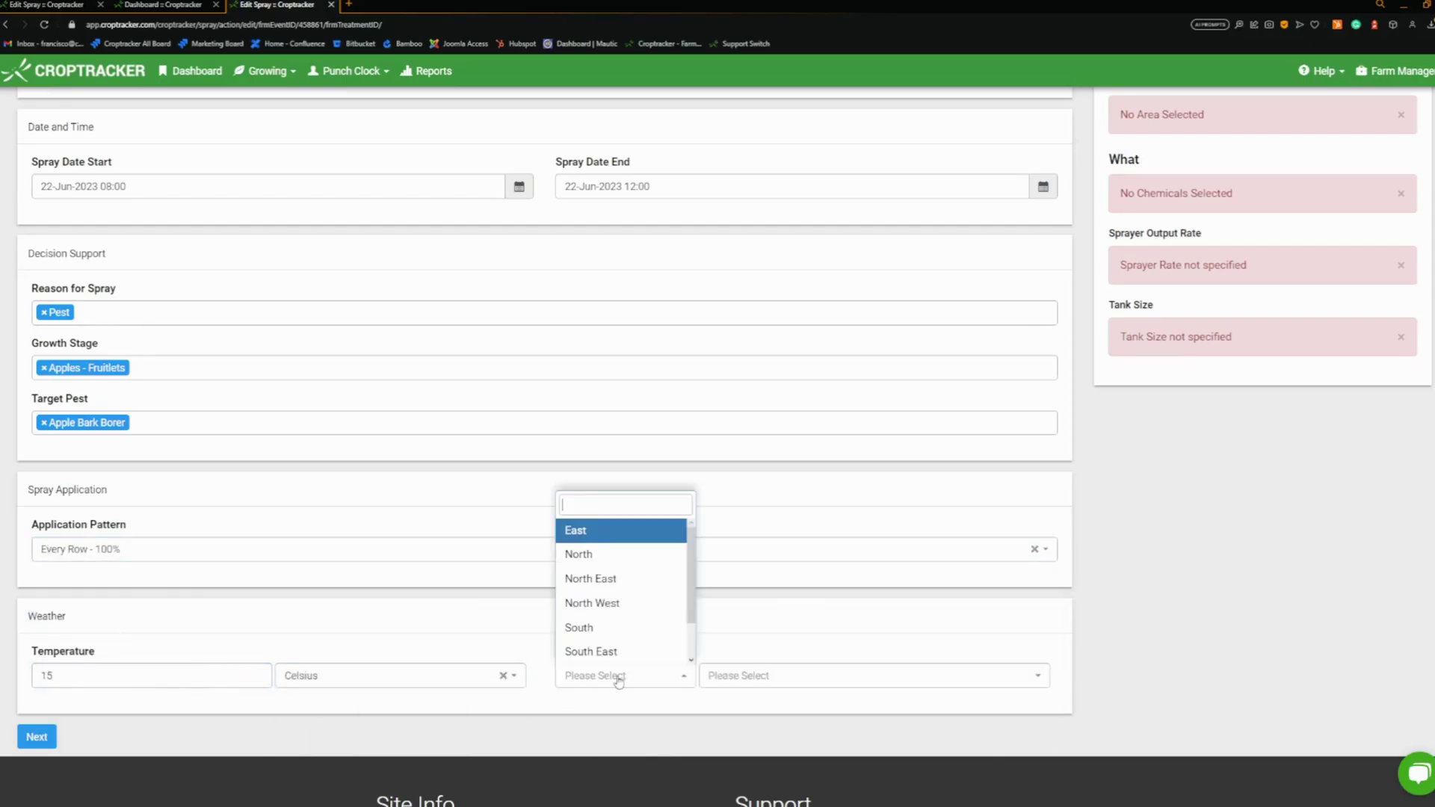
left_click(579, 554)
left_click(778, 676)
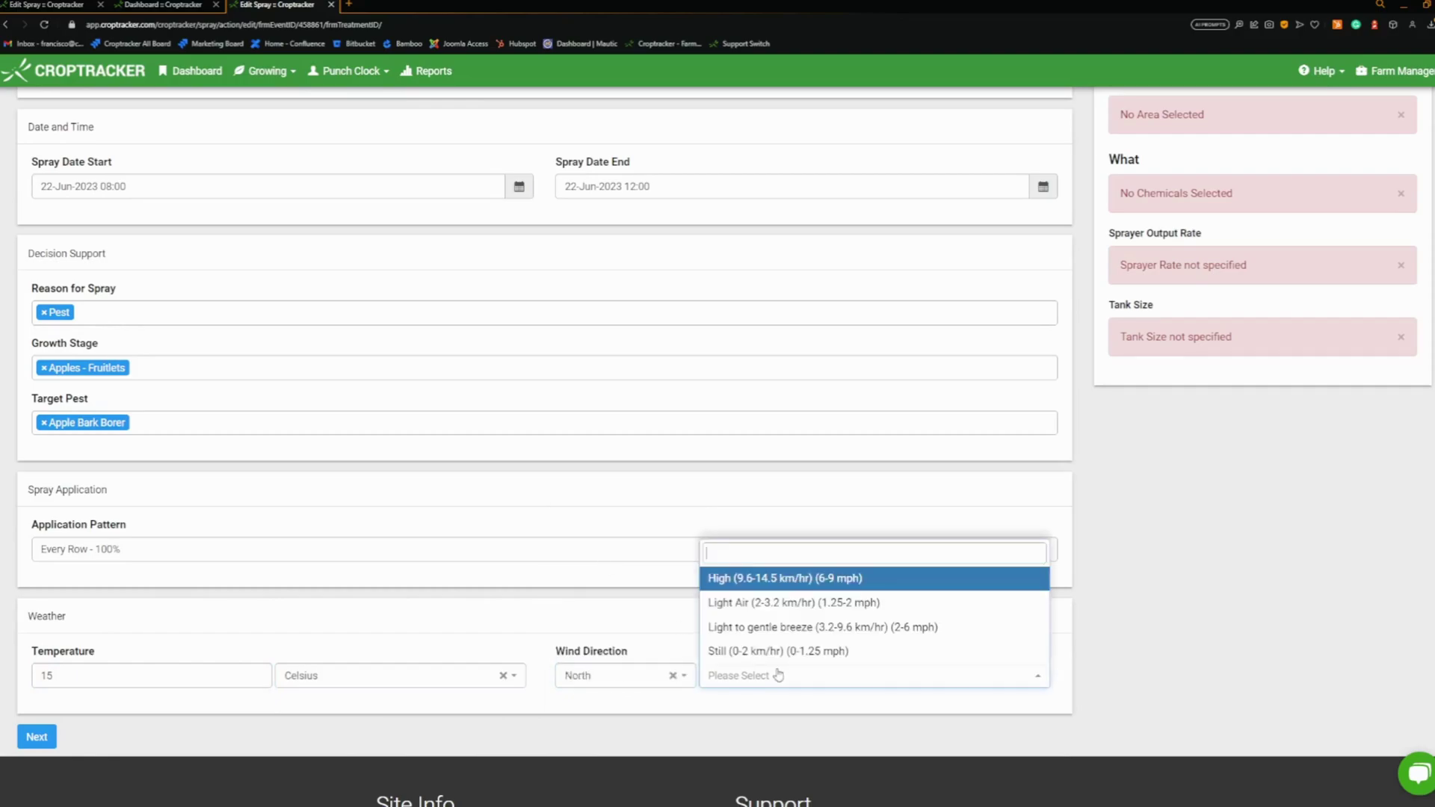
left_click(778, 651)
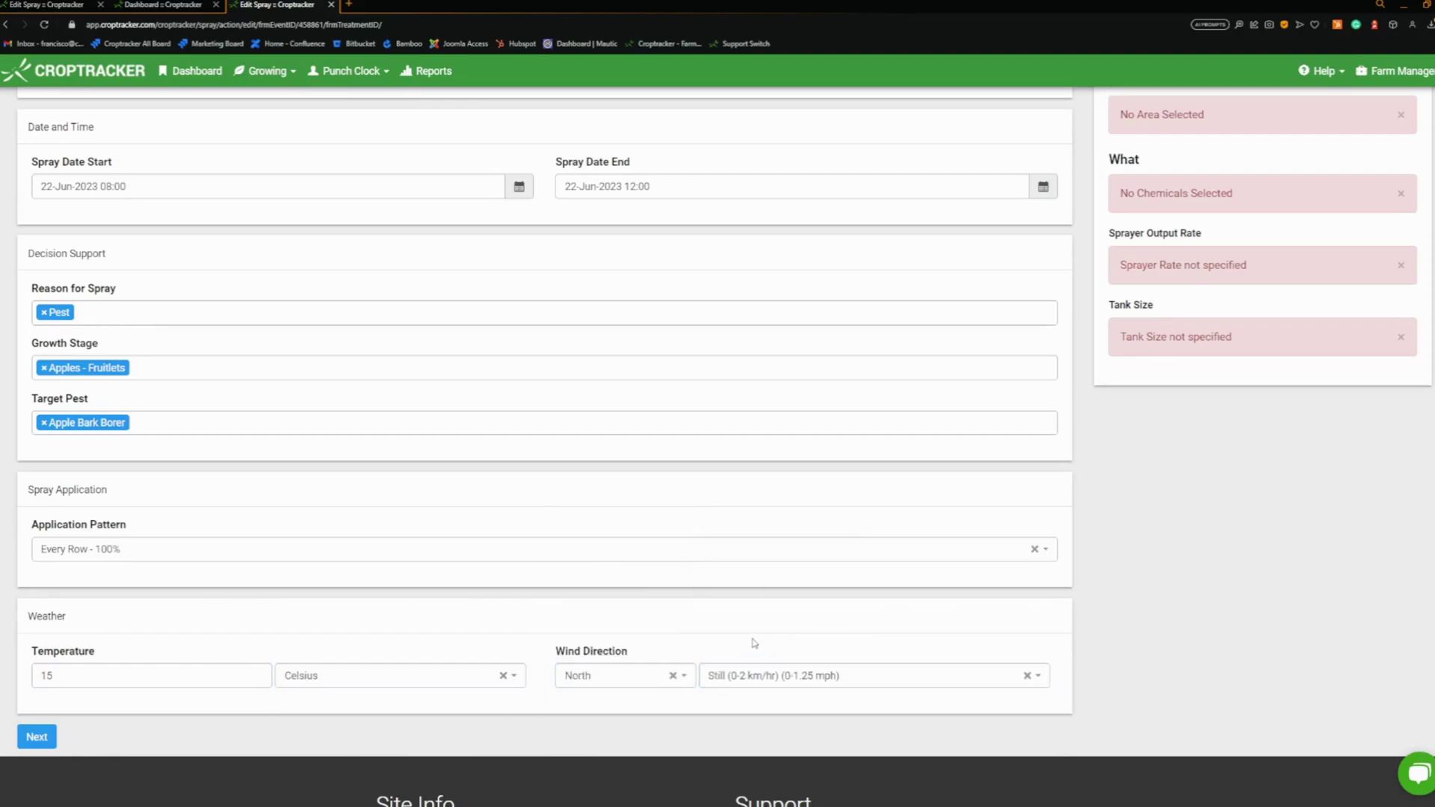
left_click(34, 738)
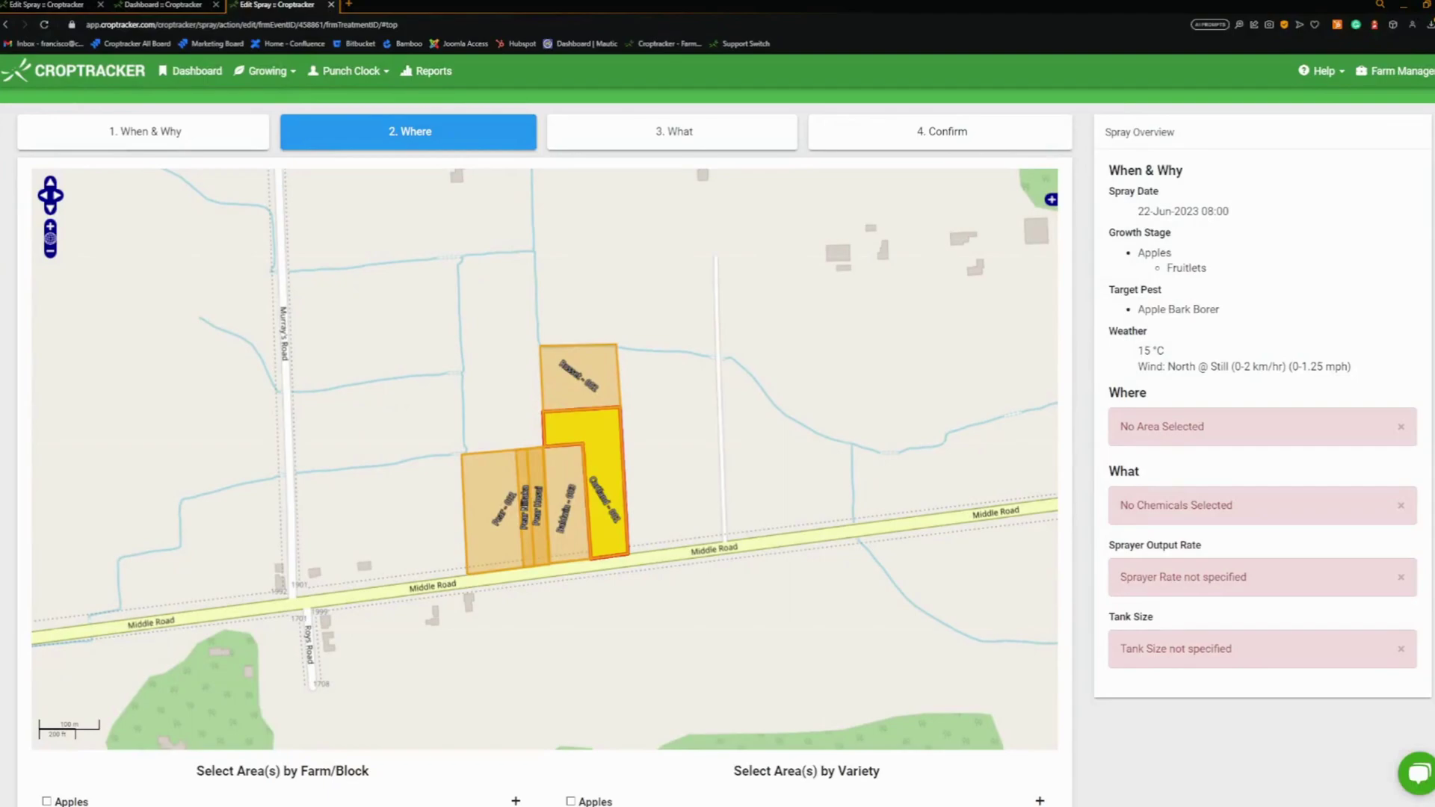
Step: Select the Baldwin - 003 block of the Huge Apple farm under Apples, and continue to the What section
scroll(718, 444, "down", 1)
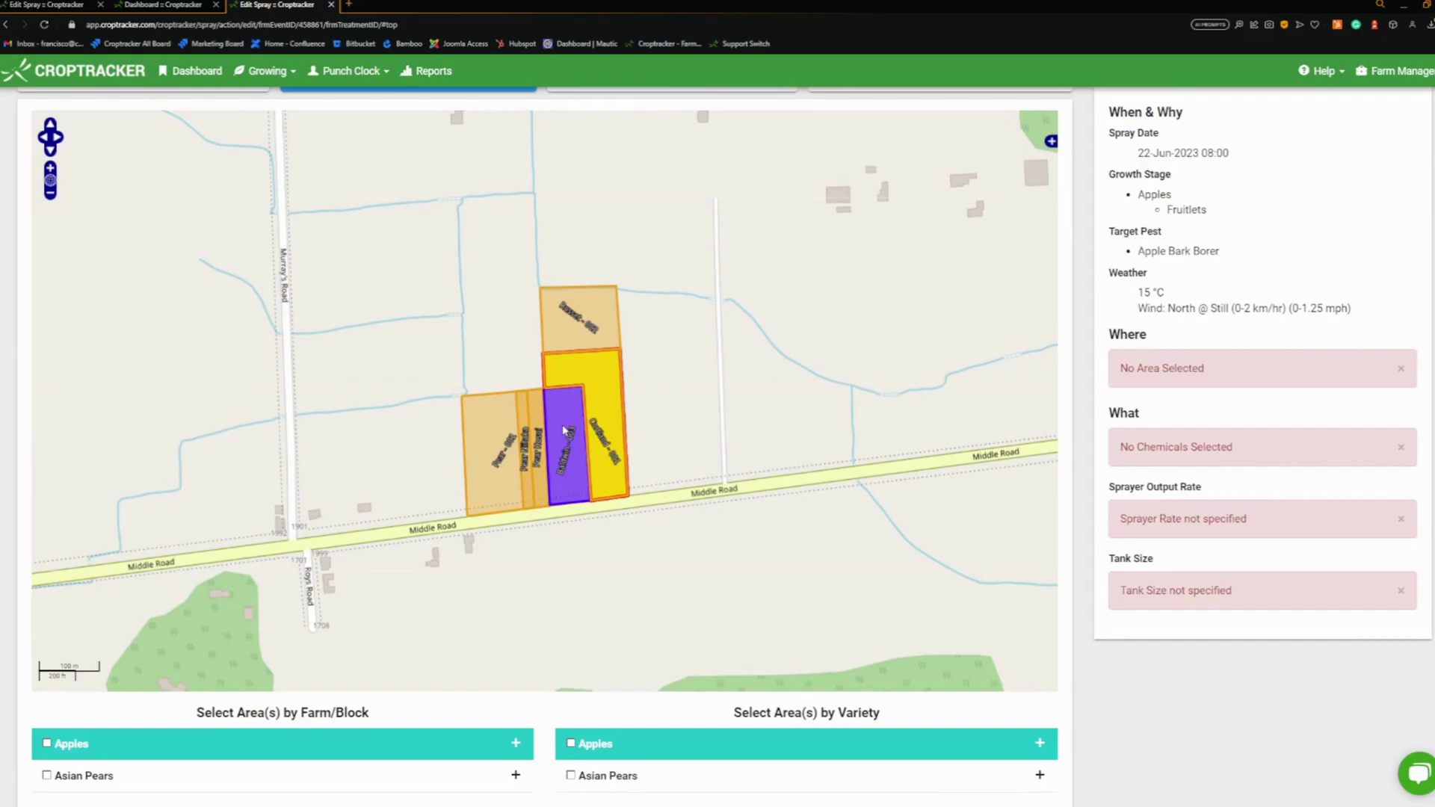
scroll(523, 417, "down", 2)
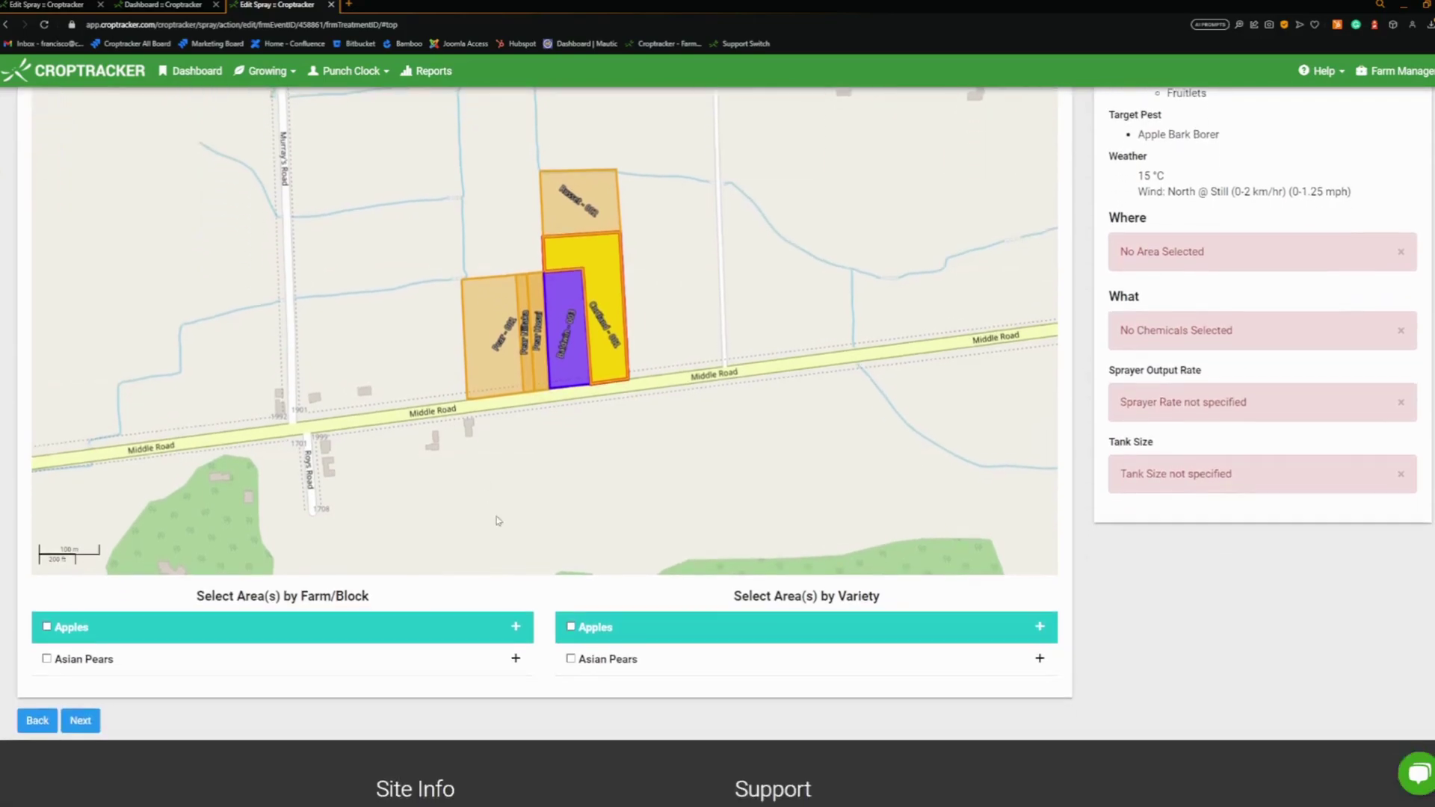
left_click(515, 627)
left_click(515, 659)
scroll(411, 599, "down", 1)
left_click(146, 635)
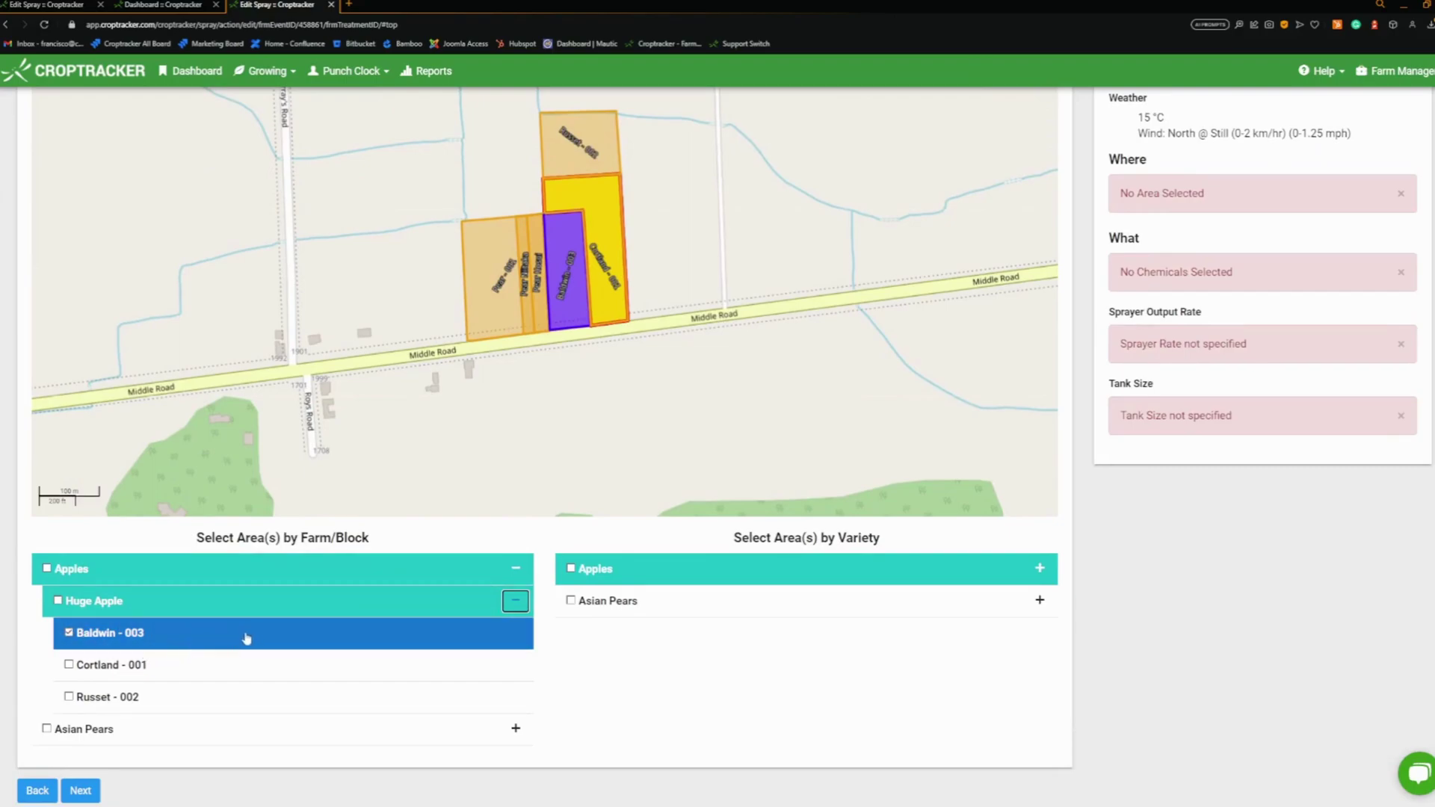
left_click(80, 791)
scroll(201, 707, "down", 1)
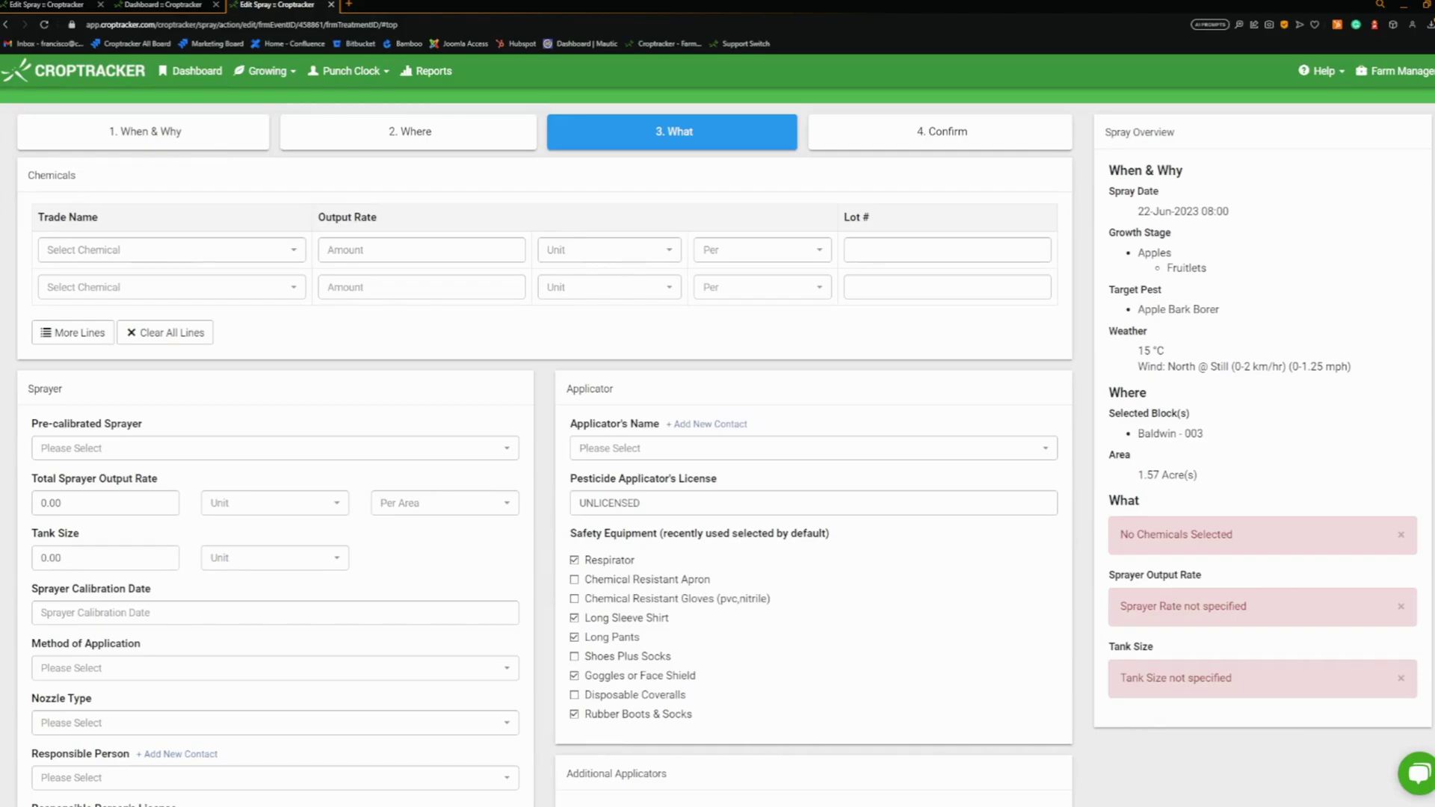
Step: Choose ADMIRE 240 F as the chemical on the first line
left_click(240, 250)
scroll(230, 330, "down", 5)
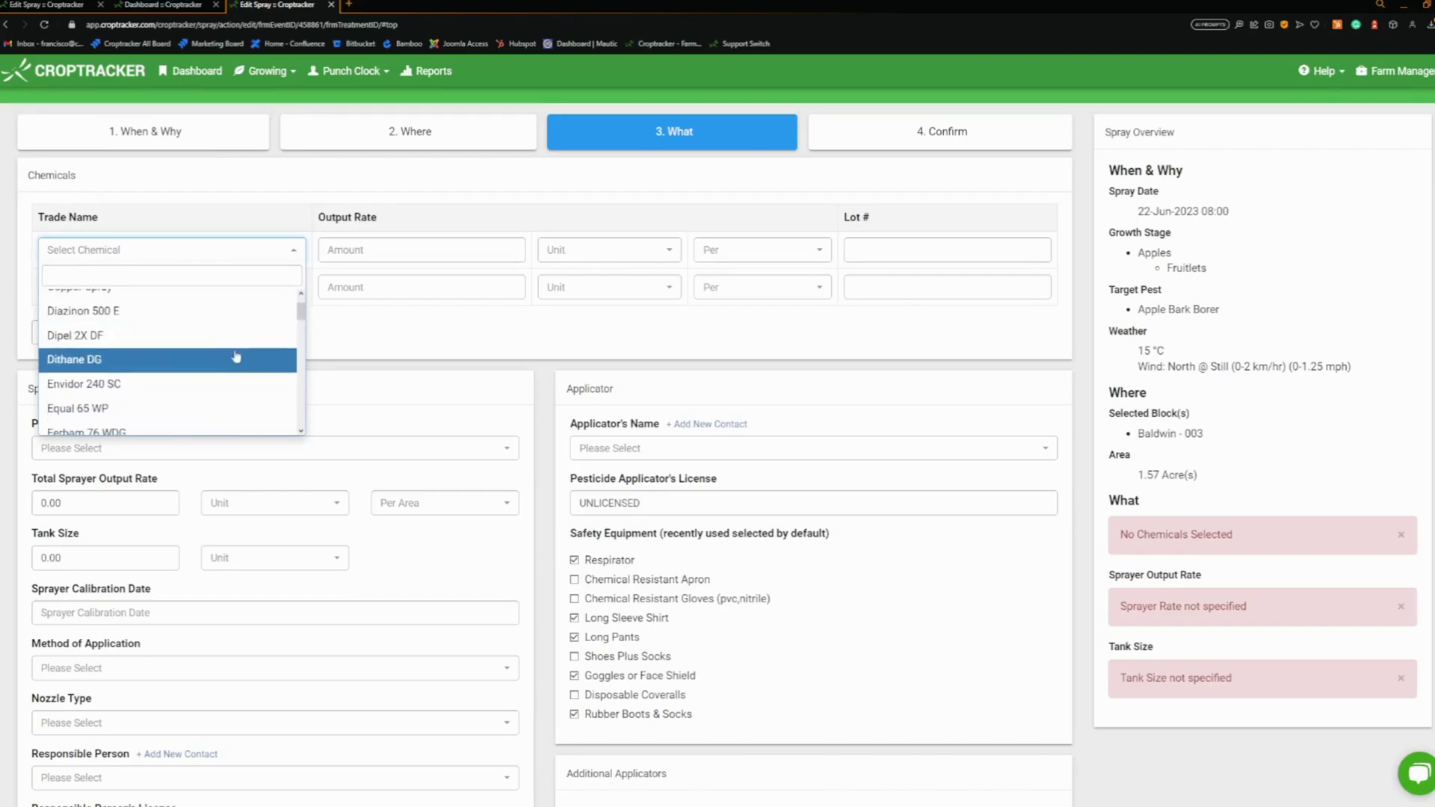
scroll(235, 337, "down", 3)
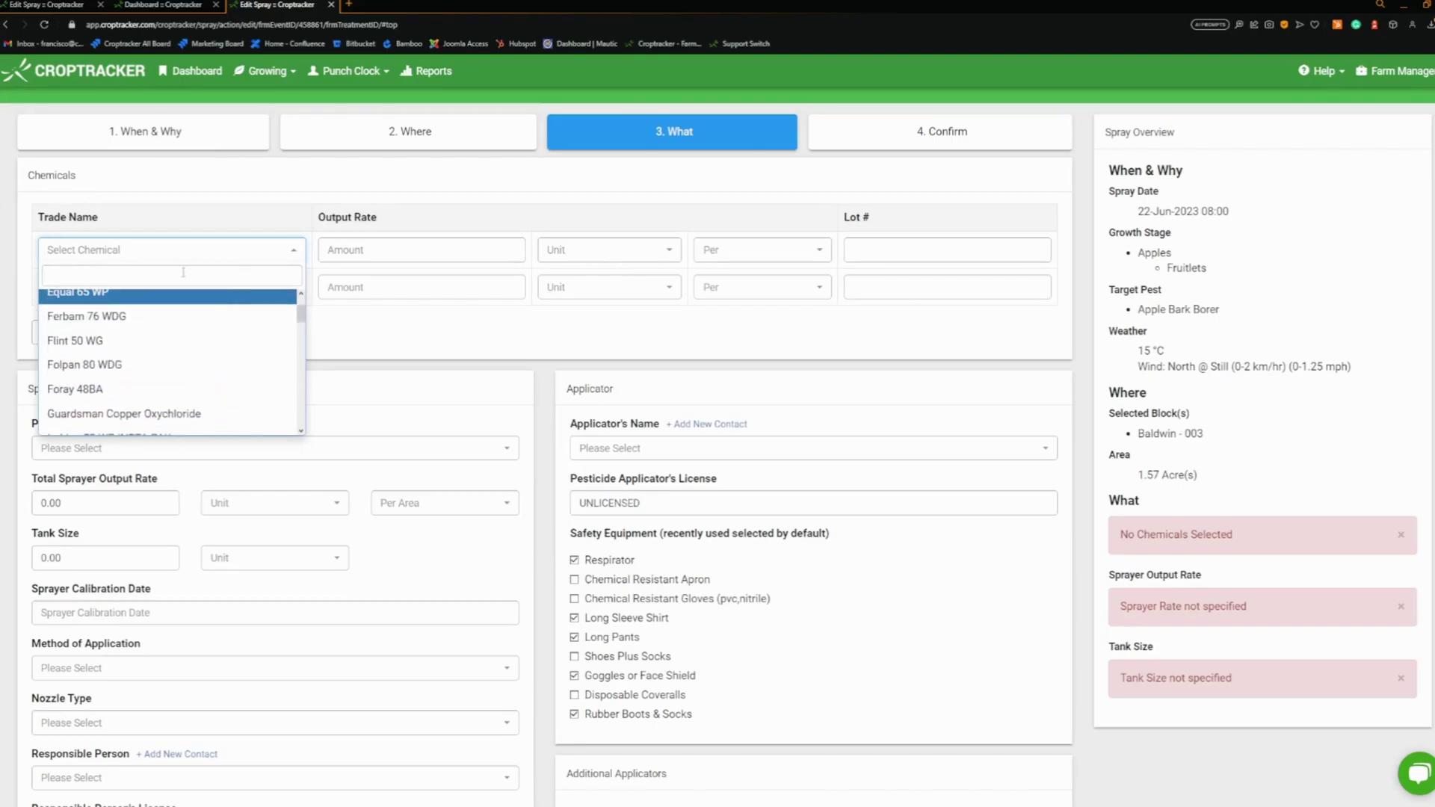
type("adm")
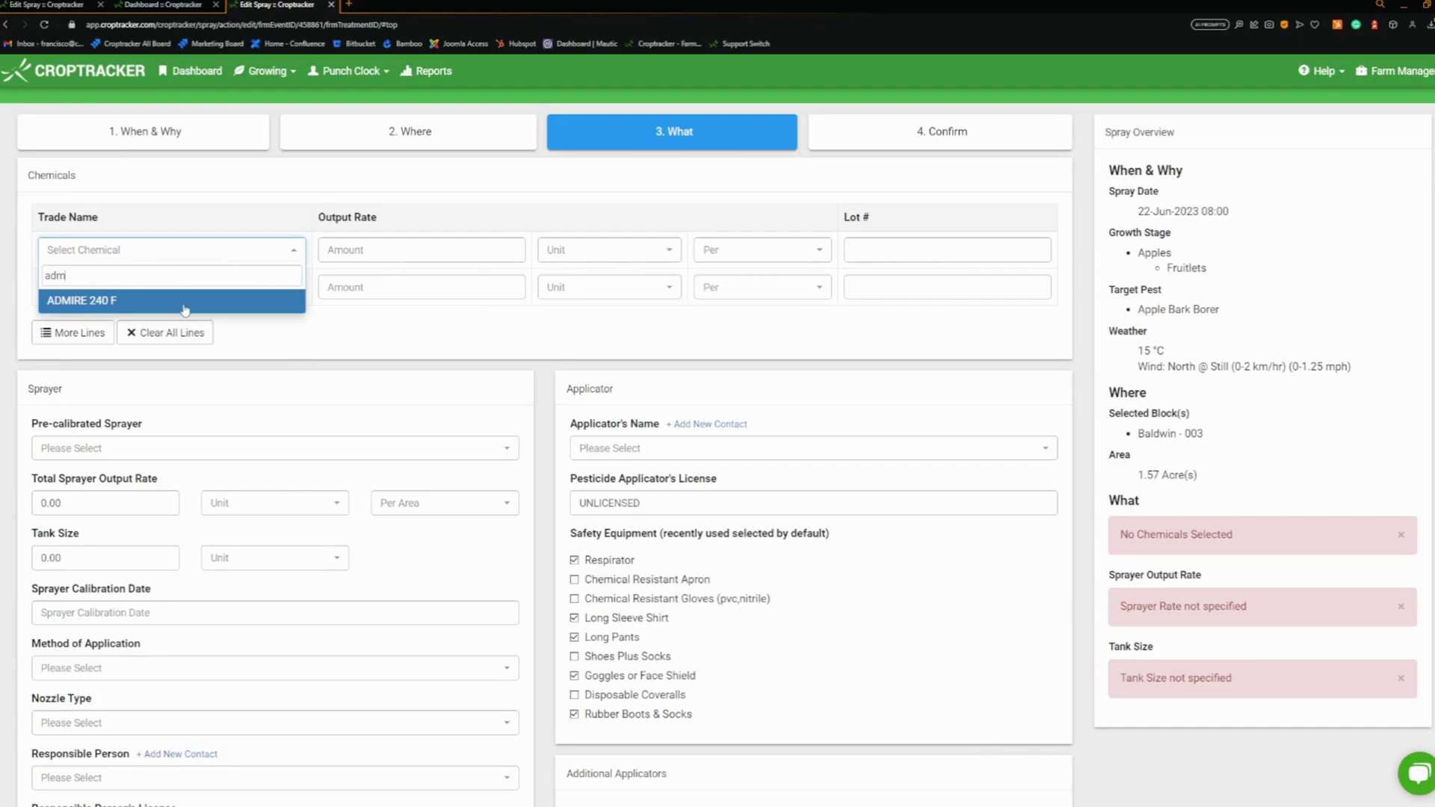
left_click(184, 308)
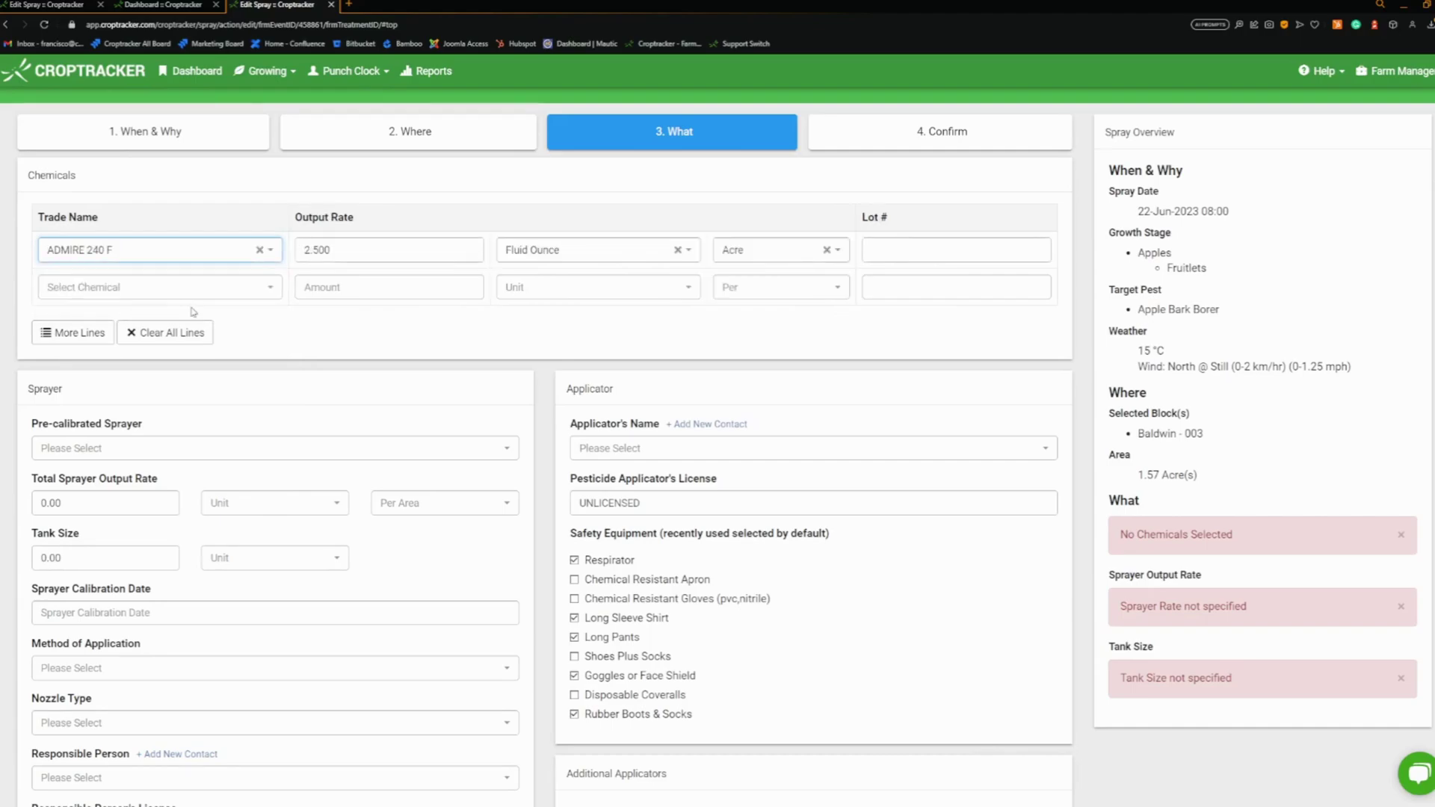
Step: Choose ACRAMITE 50 WS as the second chemical and add more empty chemical lines
left_click(189, 291)
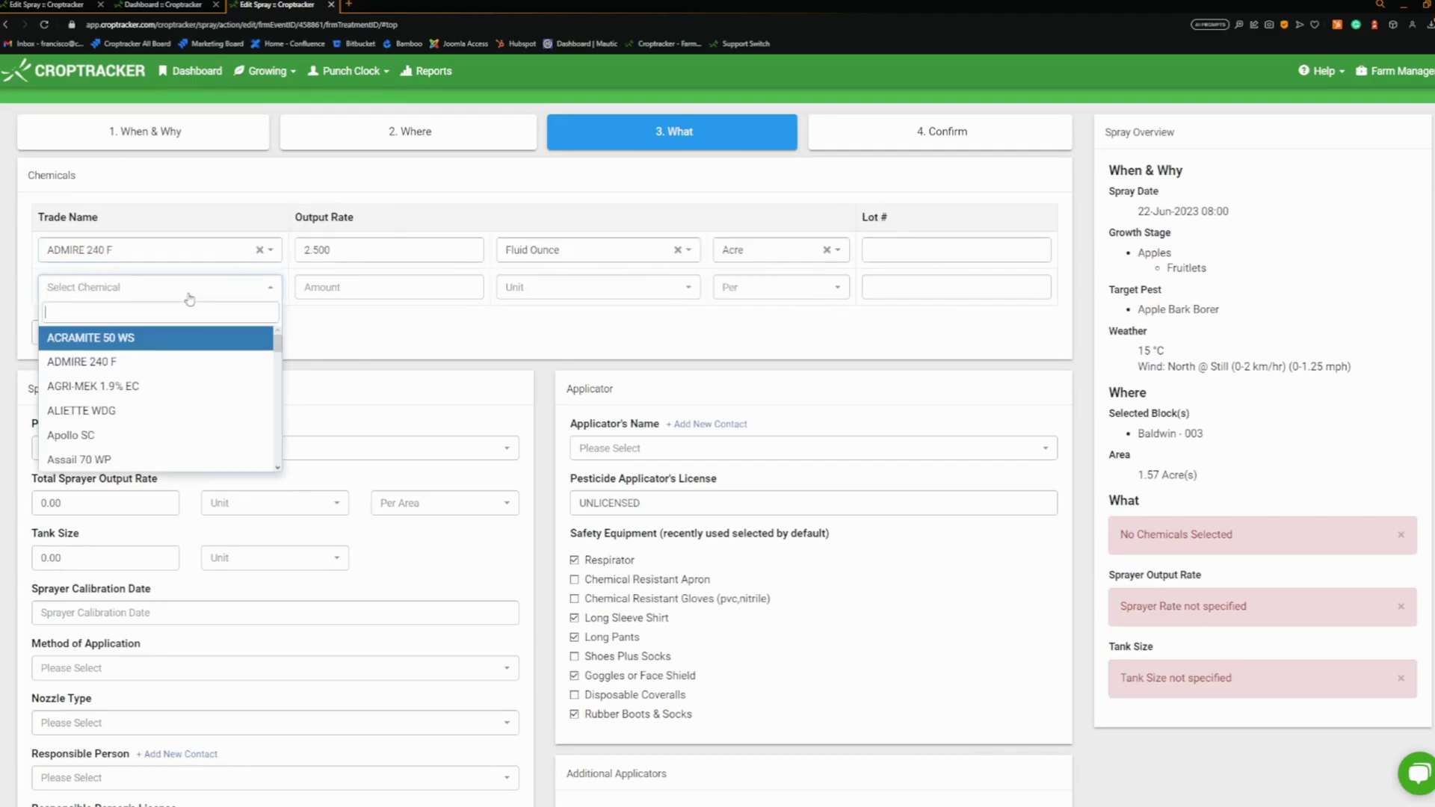
left_click(139, 337)
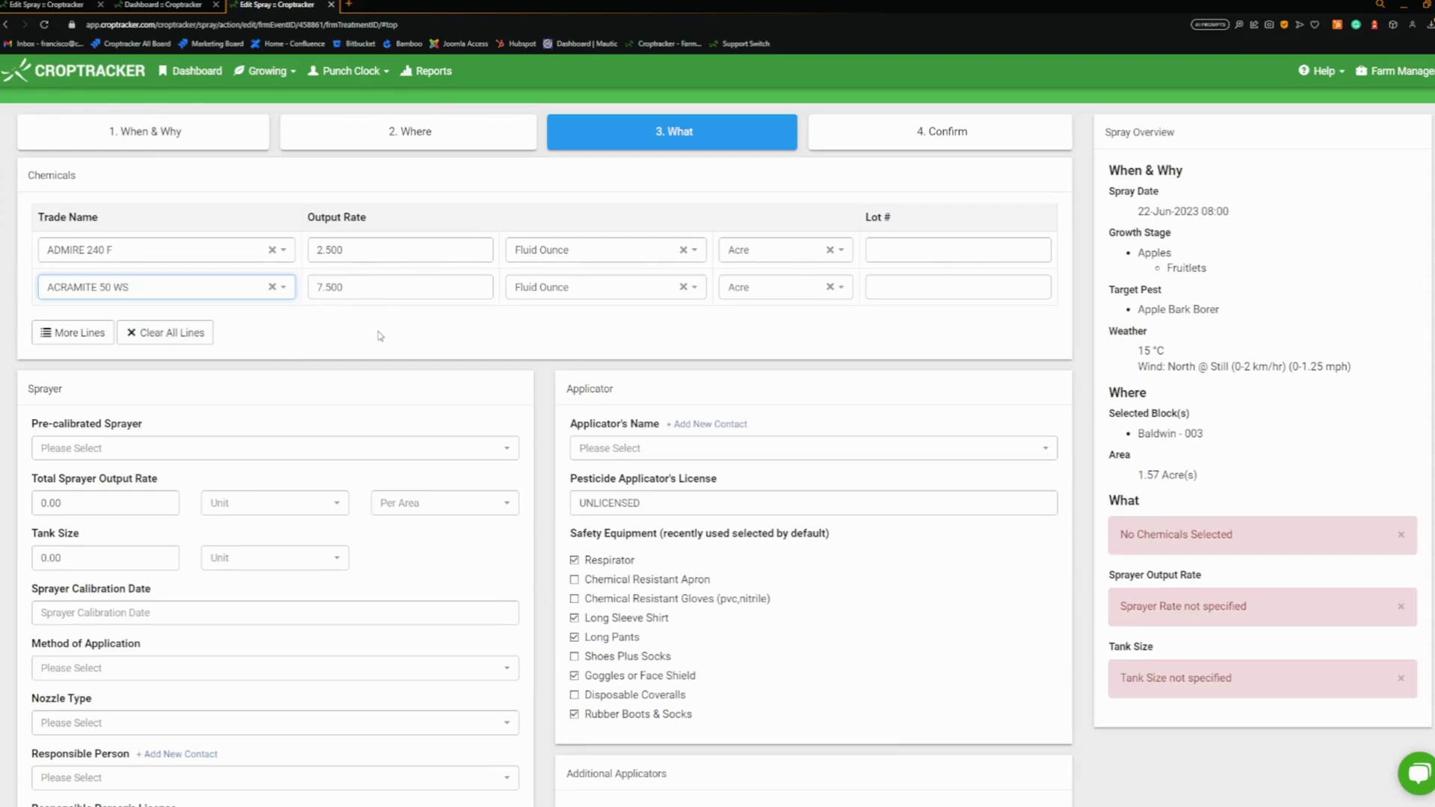
left_click(968, 241)
left_click(903, 344)
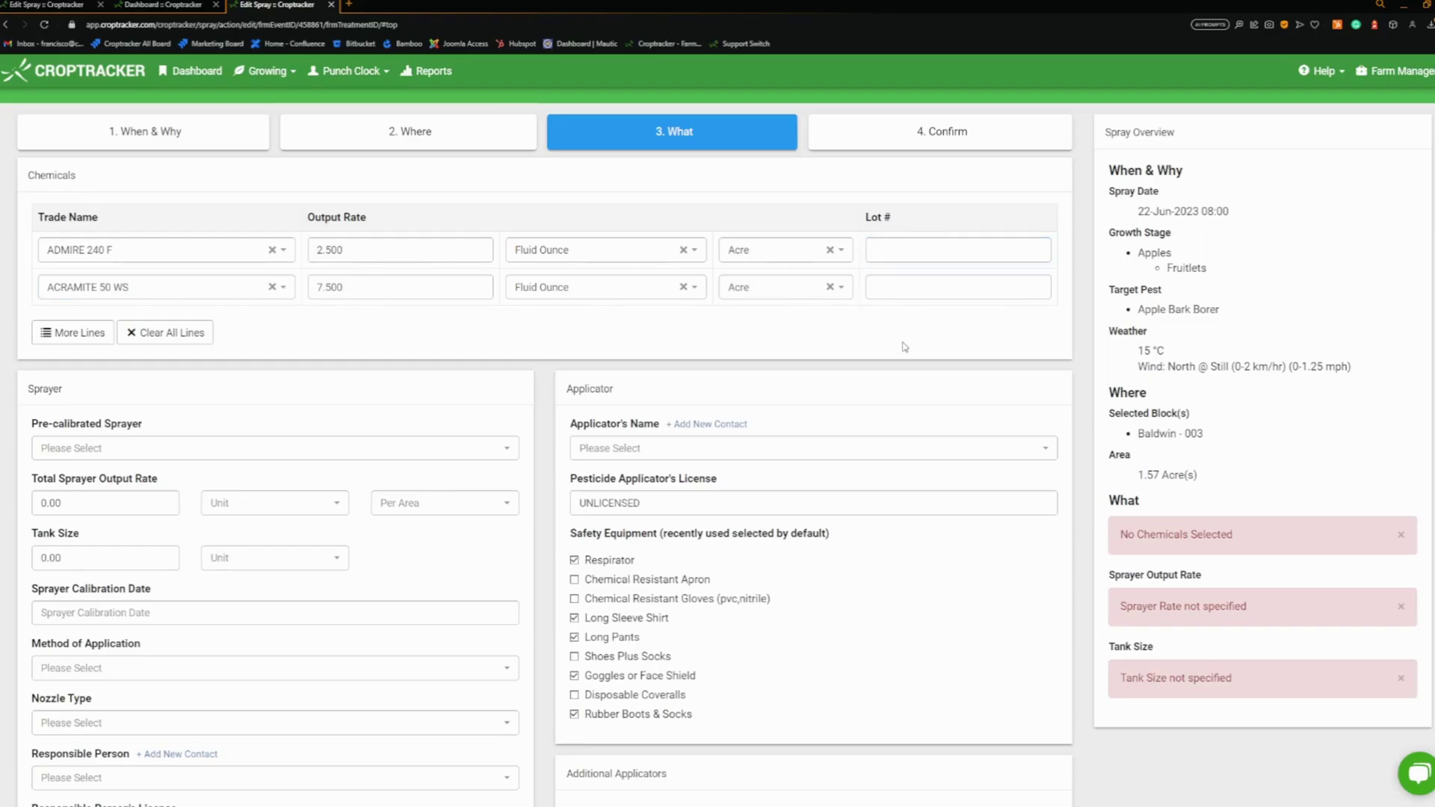
left_click(74, 333)
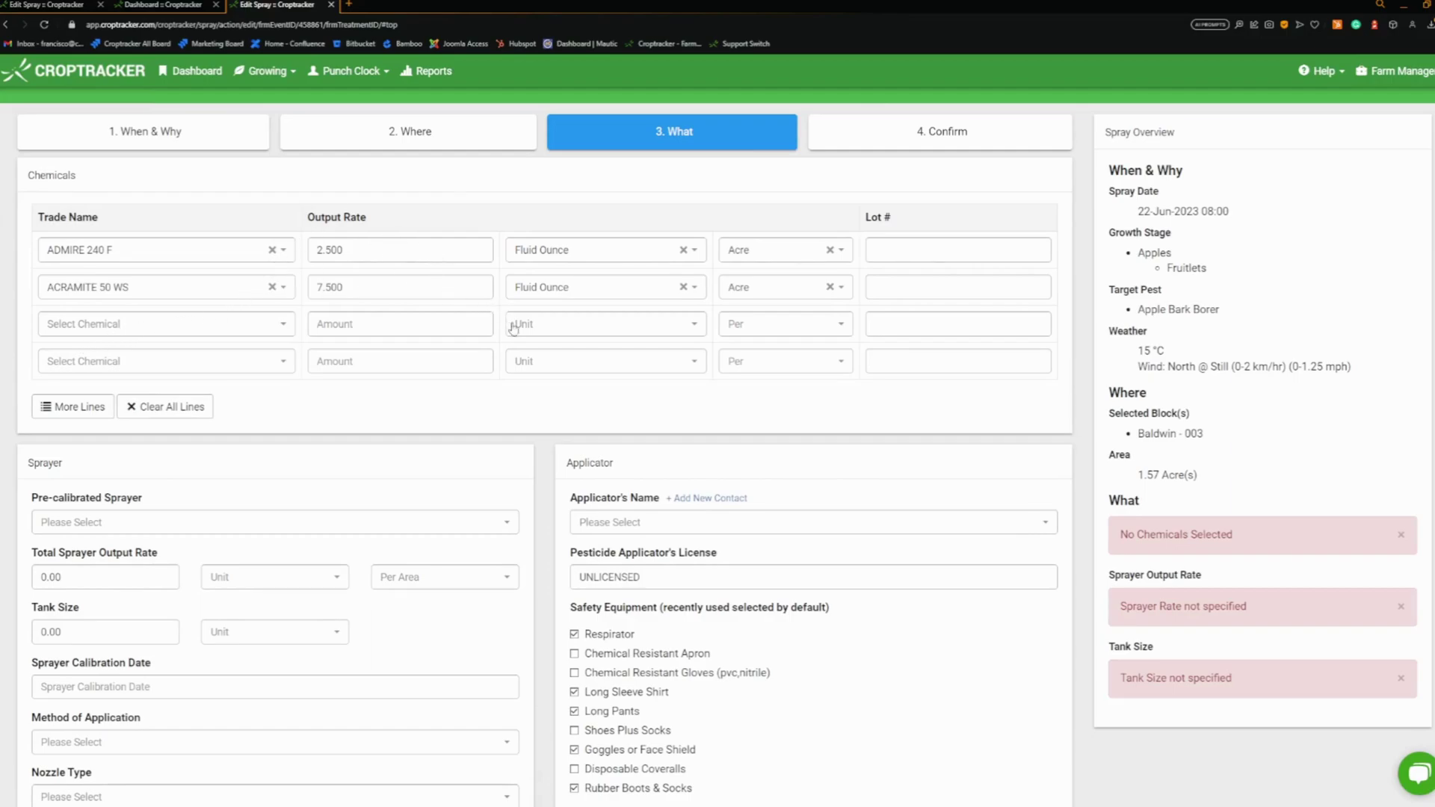
Step: Select TurboMist V1 as the pre-calibrated sprayer and choose the responsible person from the saved contacts
scroll(523, 362, "down", 2)
scroll(433, 367, "down", 1)
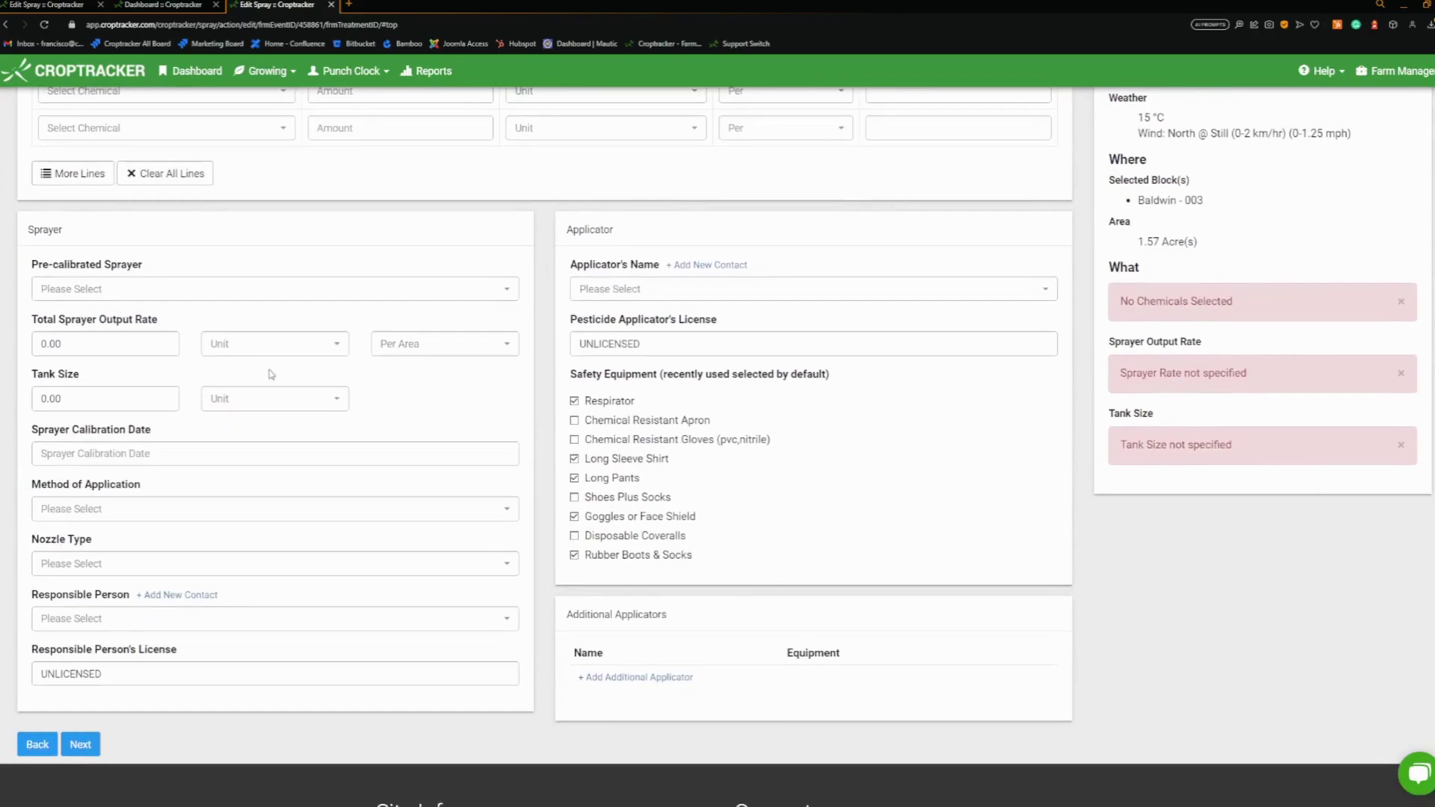
left_click(118, 291)
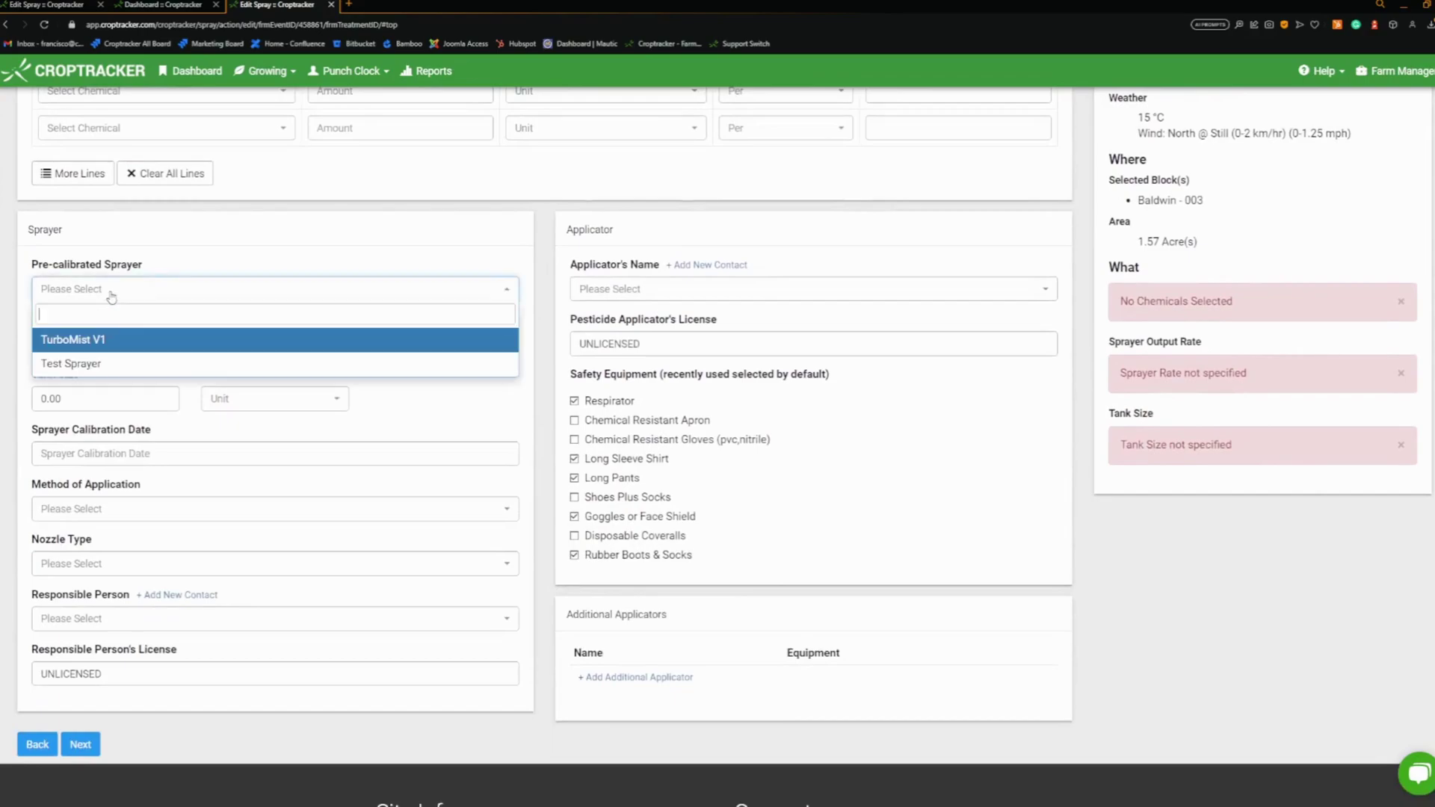
left_click(91, 341)
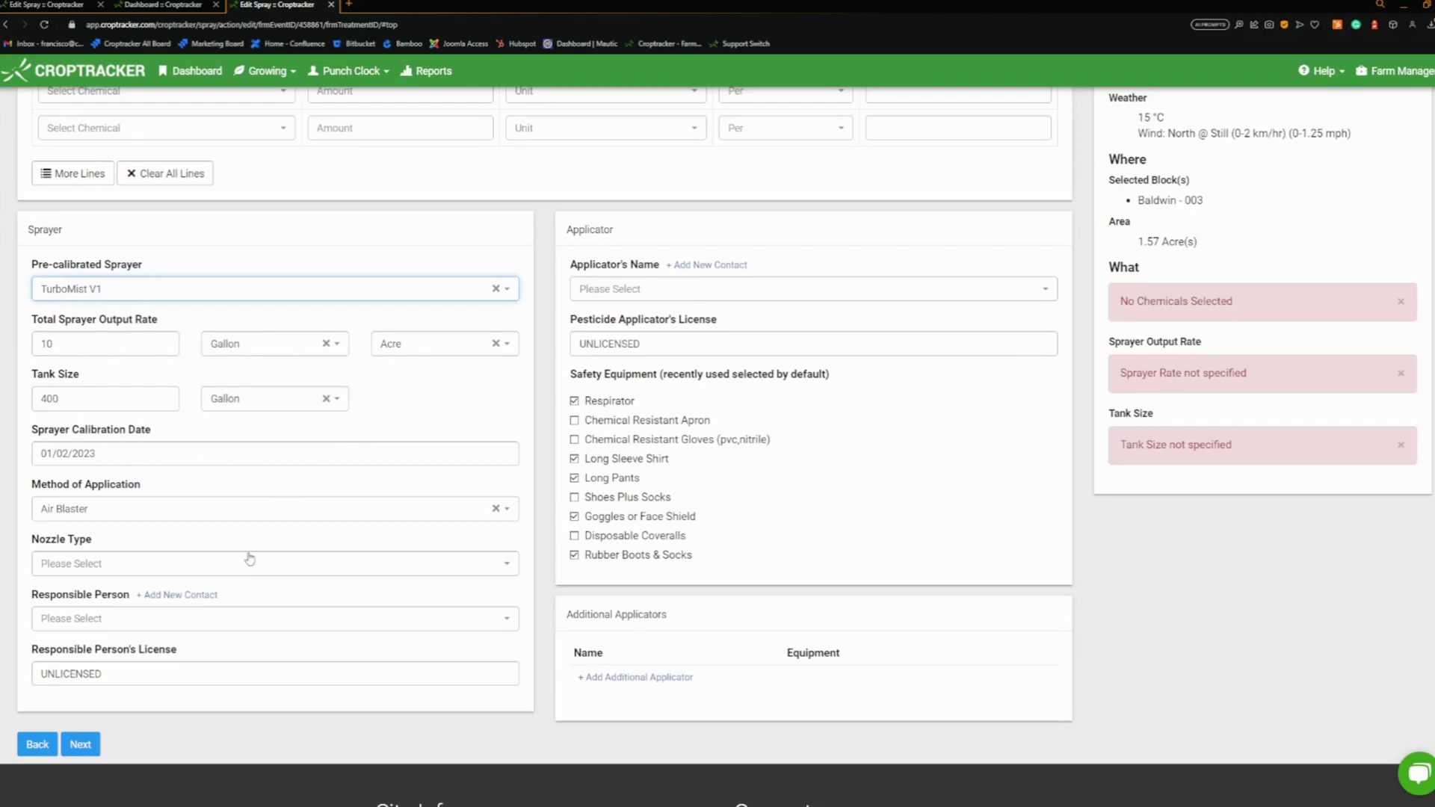
left_click(223, 625)
left_click(209, 670)
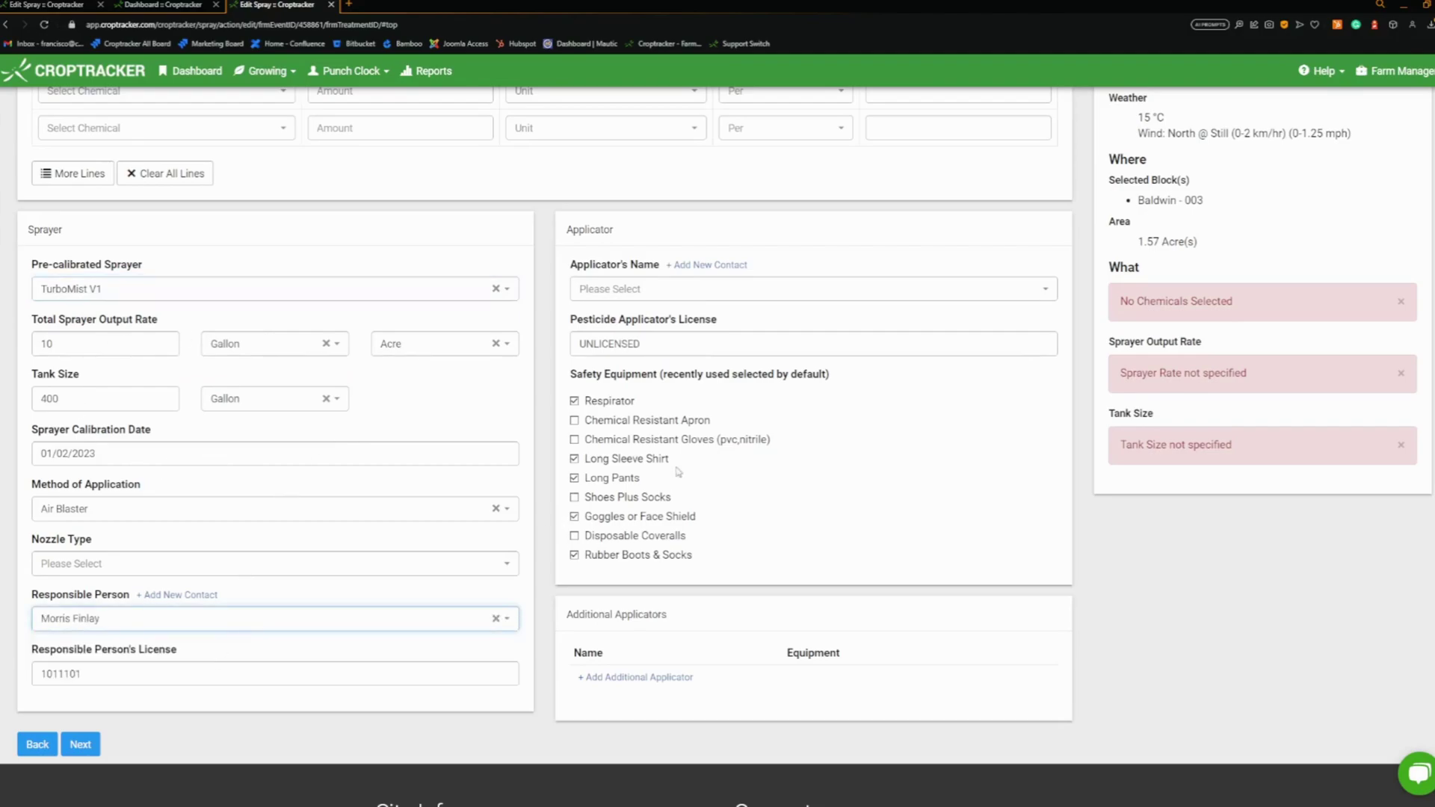
Step: Choose the applicator from the saved contacts, keep the default safety equipment, and continue to the Confirm section
left_click(681, 294)
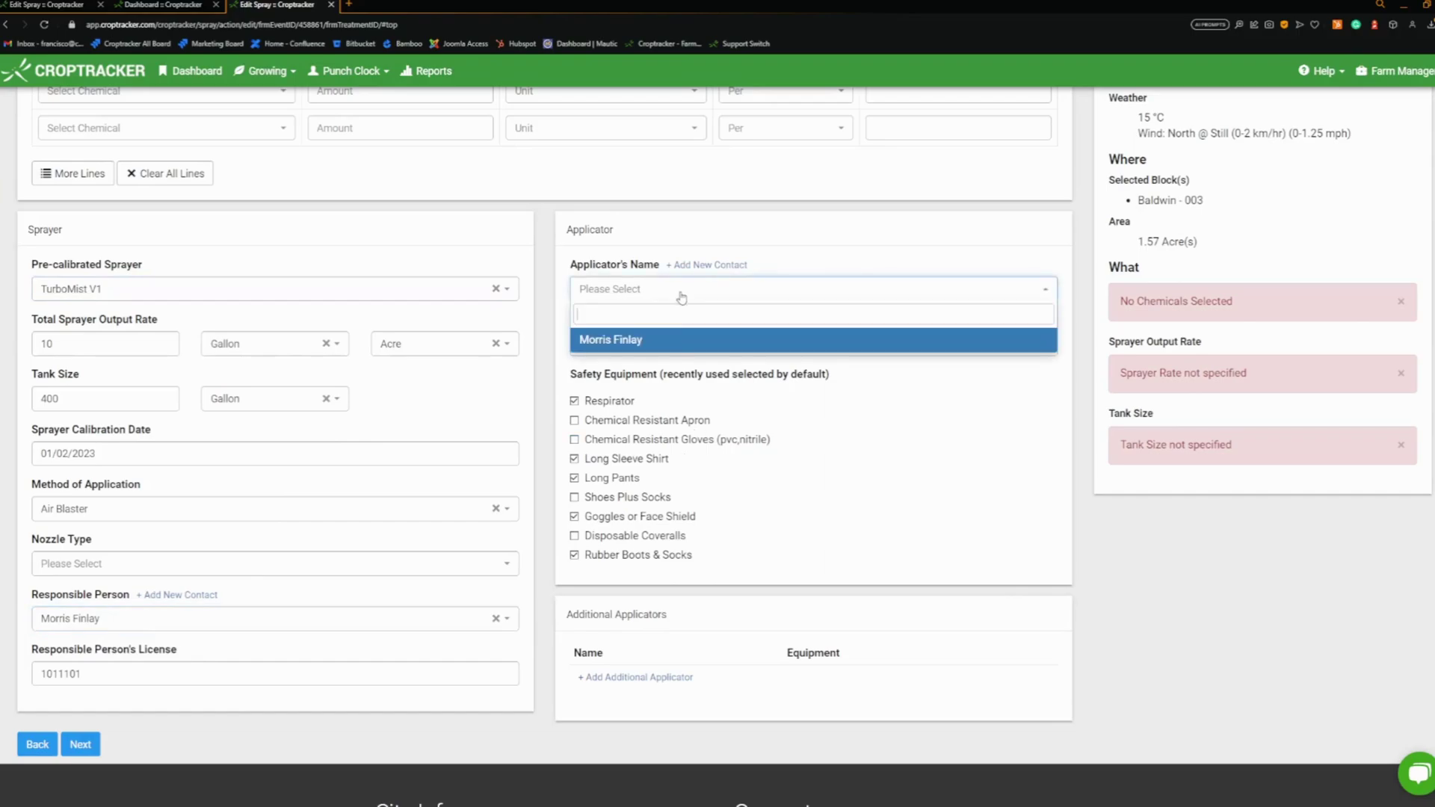
left_click(653, 341)
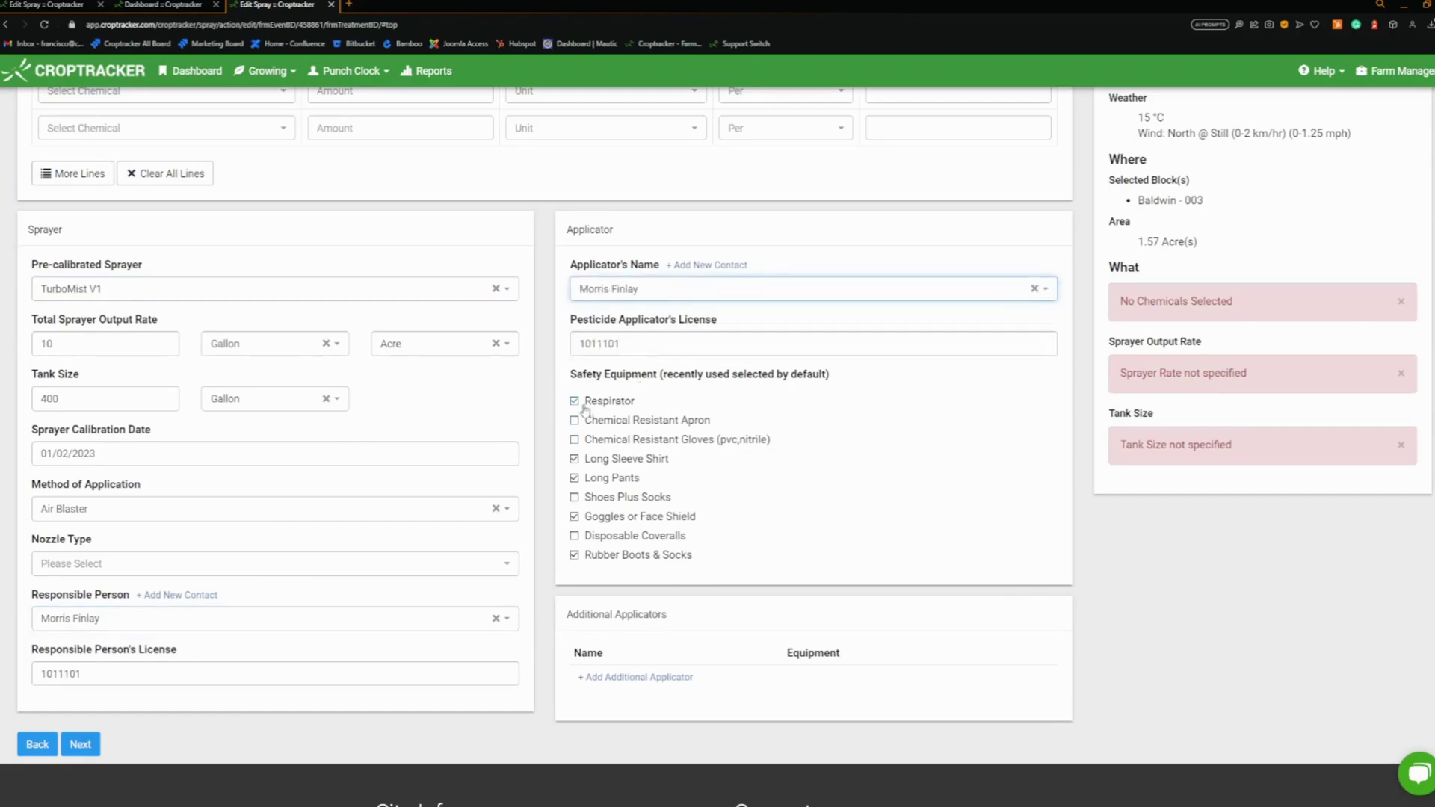
scroll(766, 531, "up", 1)
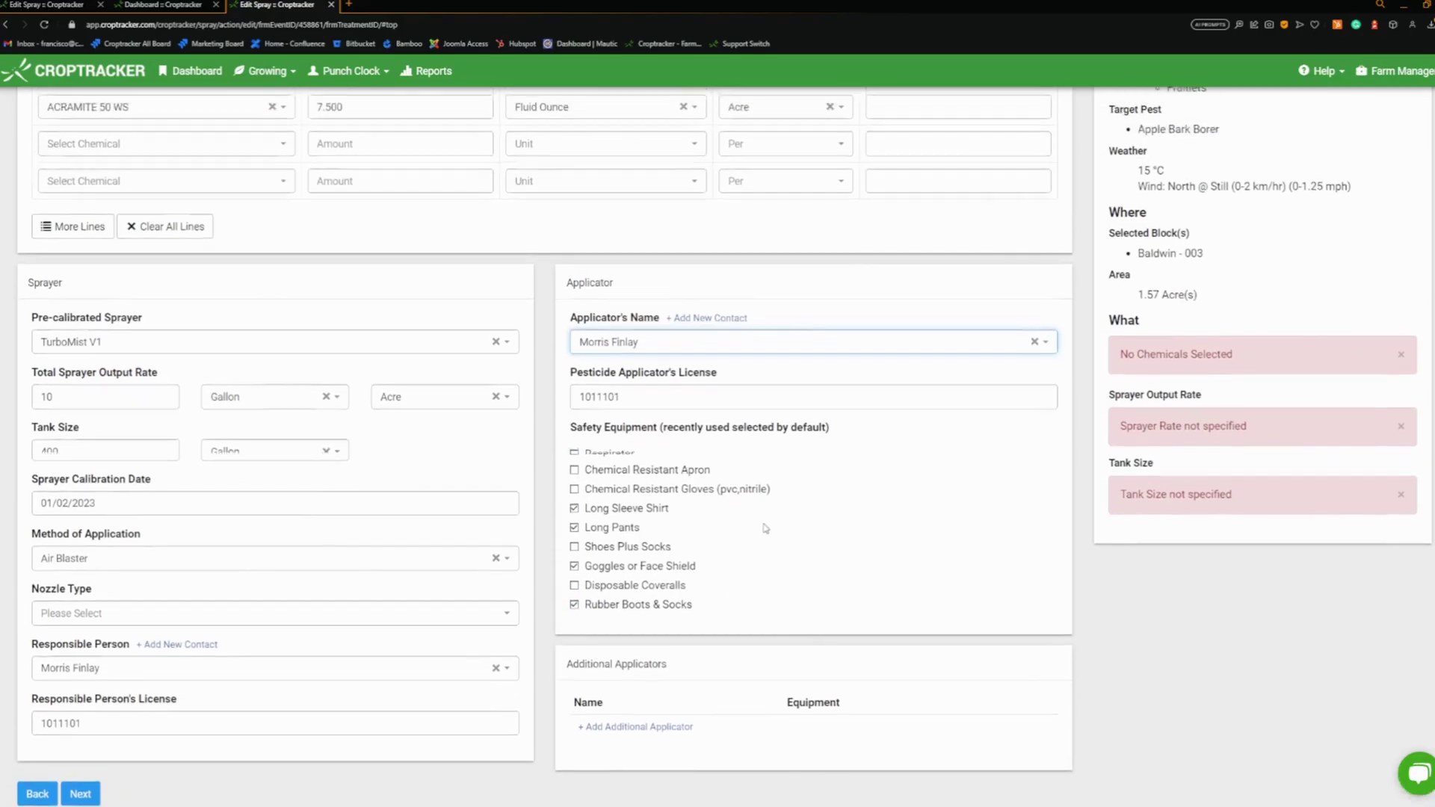
scroll(767, 526, "down", 1)
left_click(81, 745)
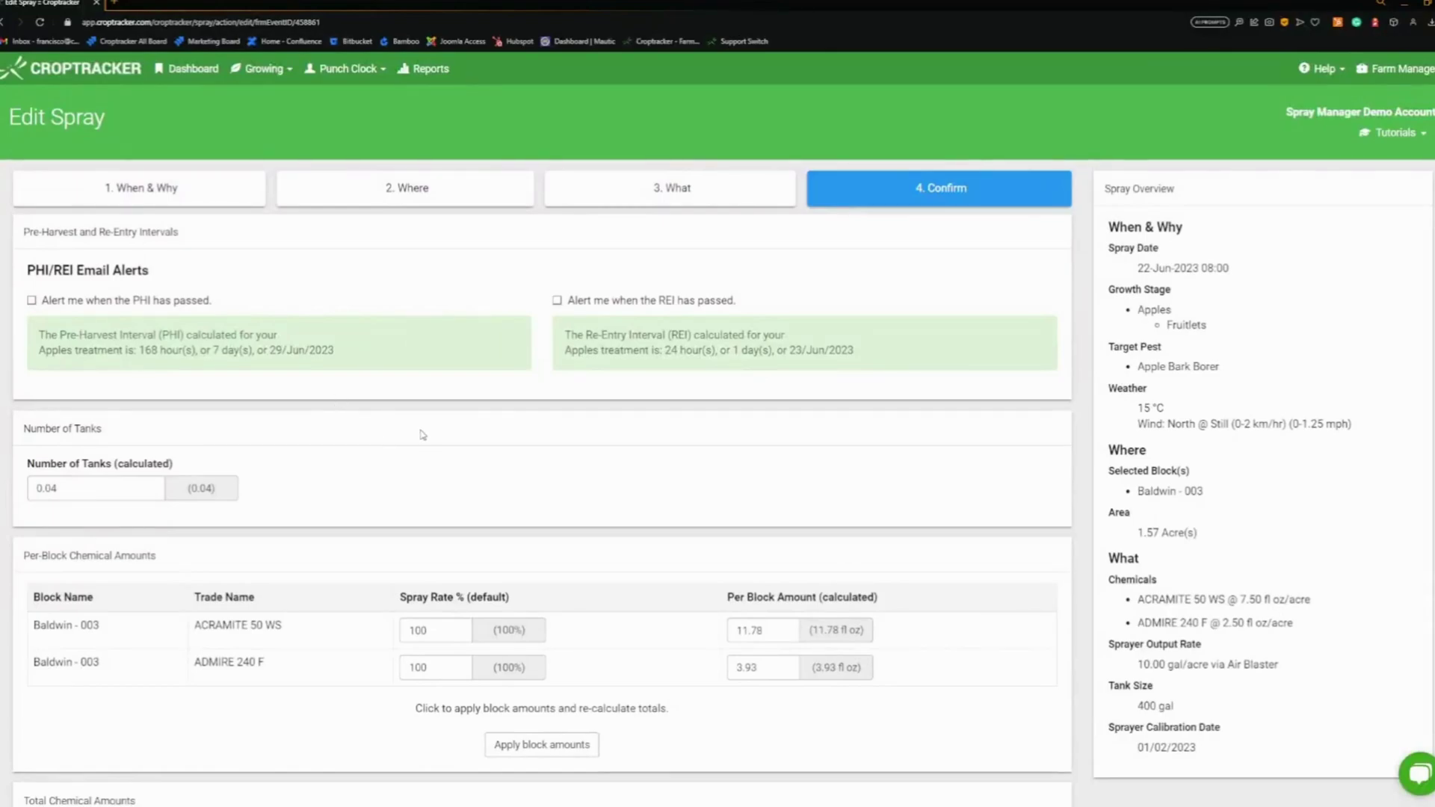
Step: Review the calculated intervals, tank count and chemical amounts, and apply the block amounts with both spray rates at 100%
scroll(258, 337, "down", 2)
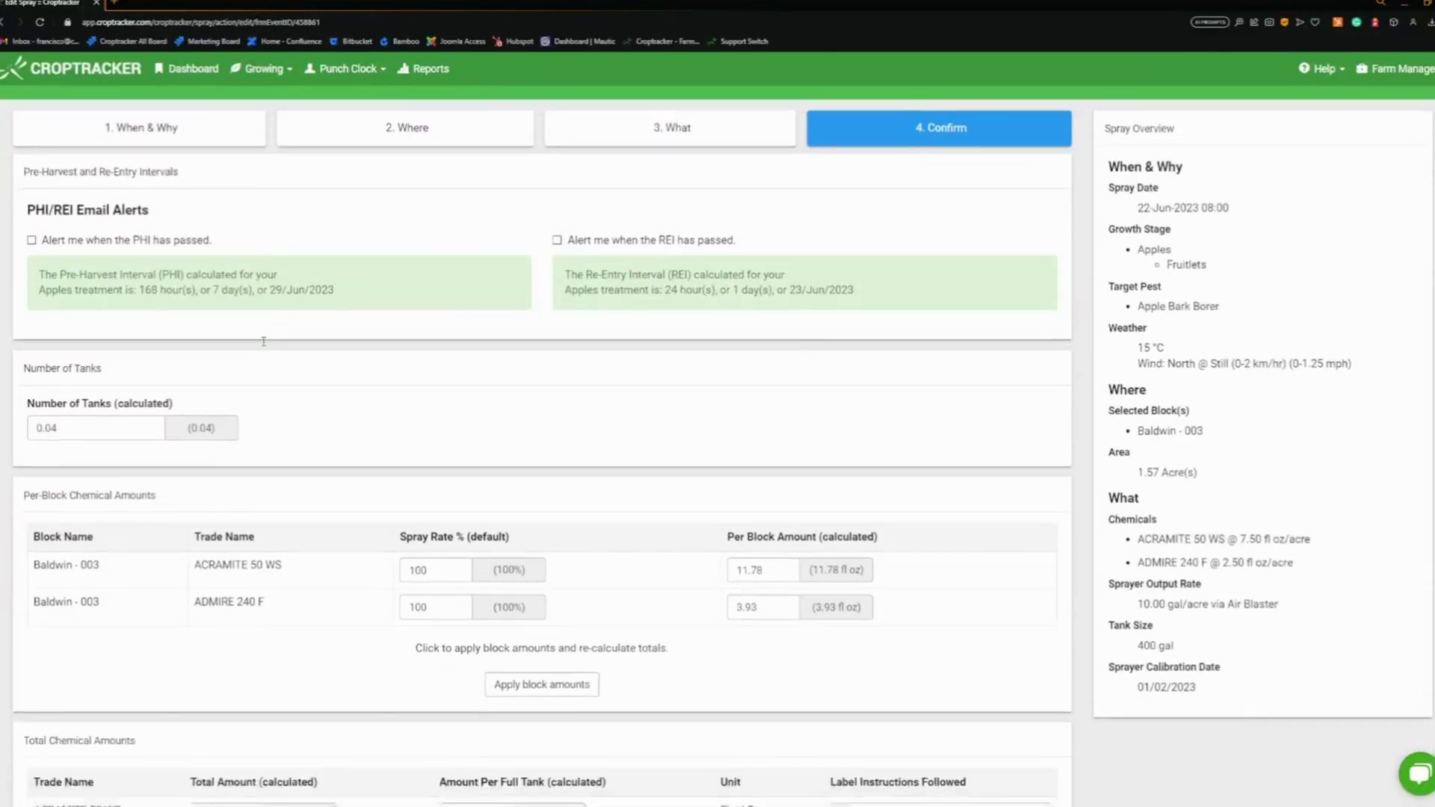
scroll(149, 379, "down", 1)
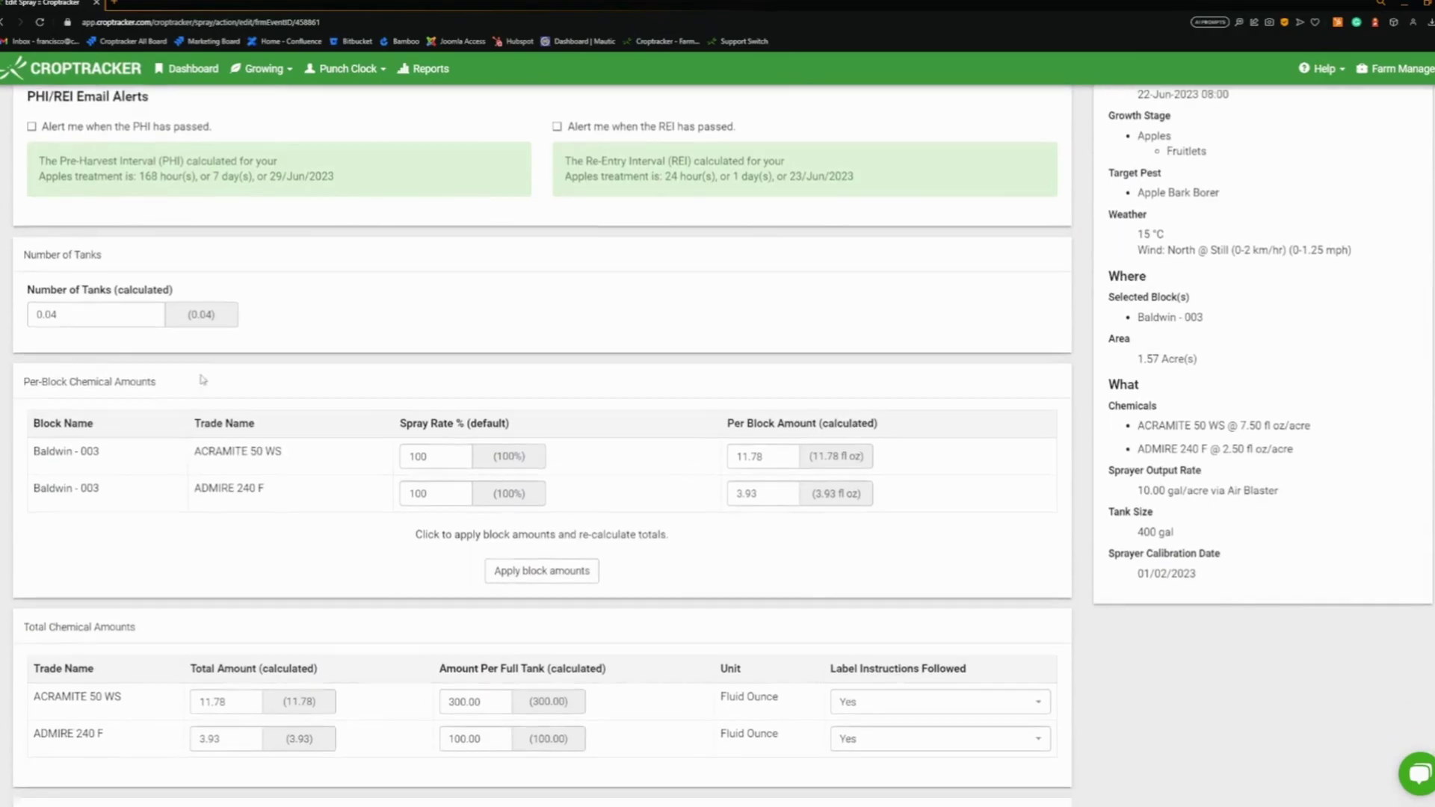
scroll(112, 381, "down", 5)
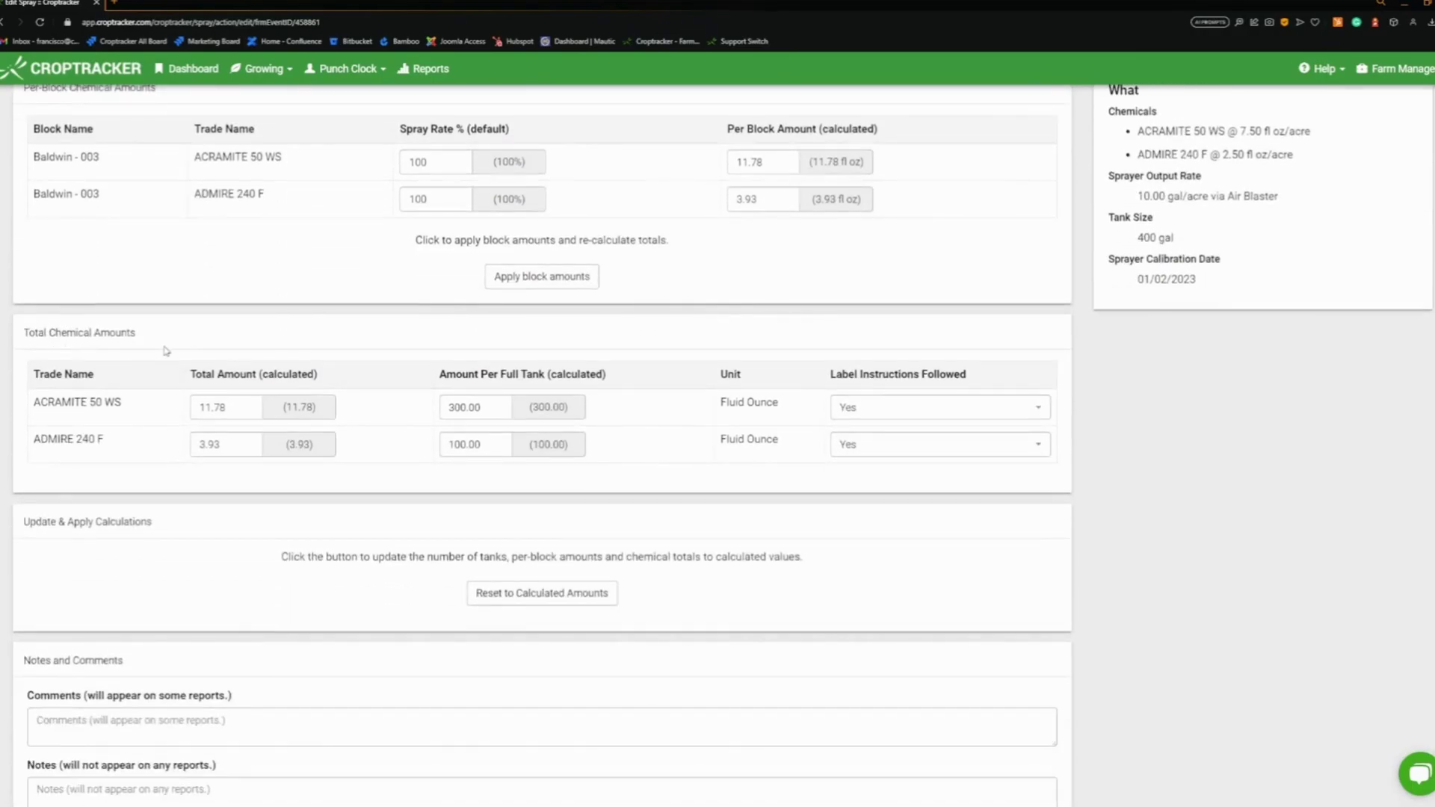
scroll(183, 352, "up", 5)
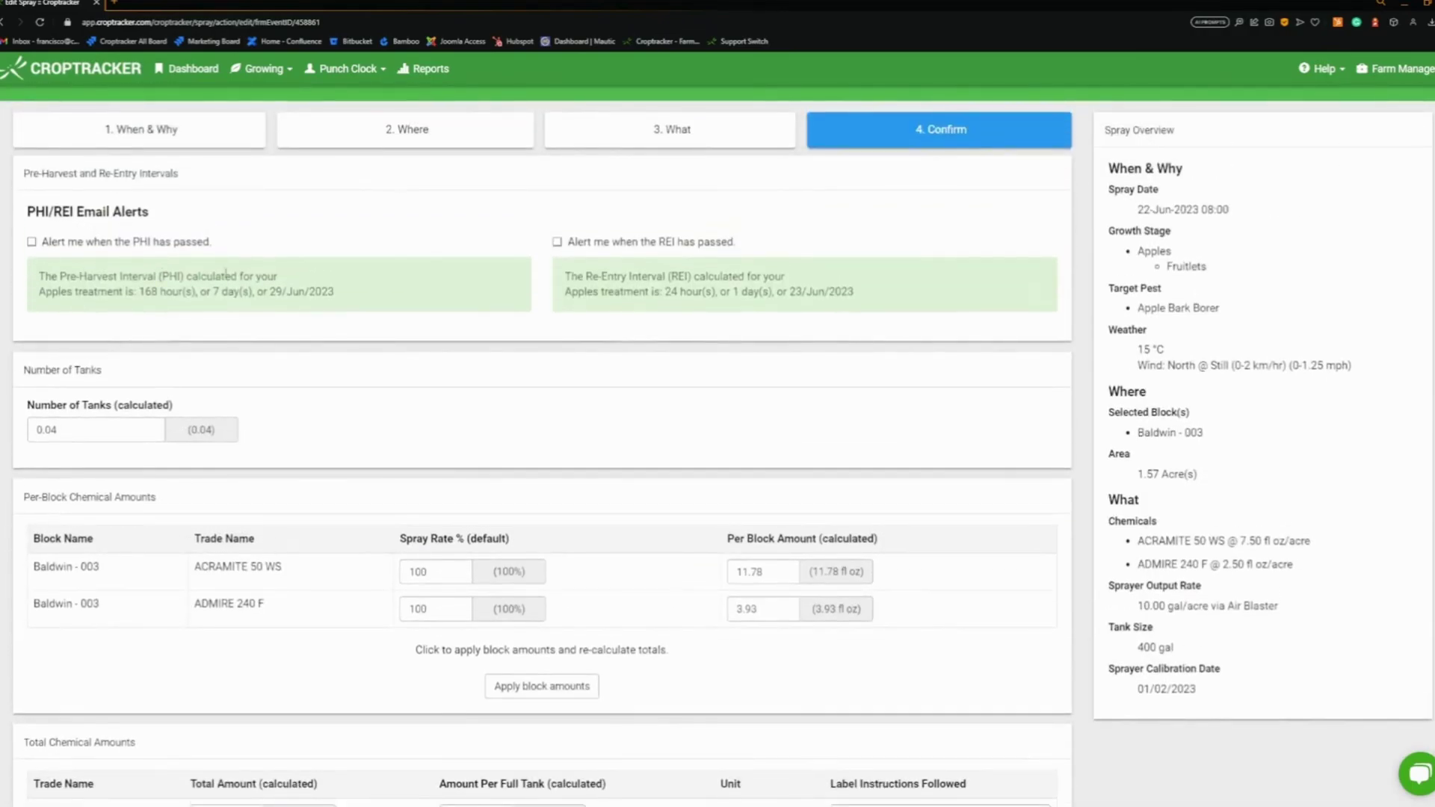
scroll(364, 299, "down", 4)
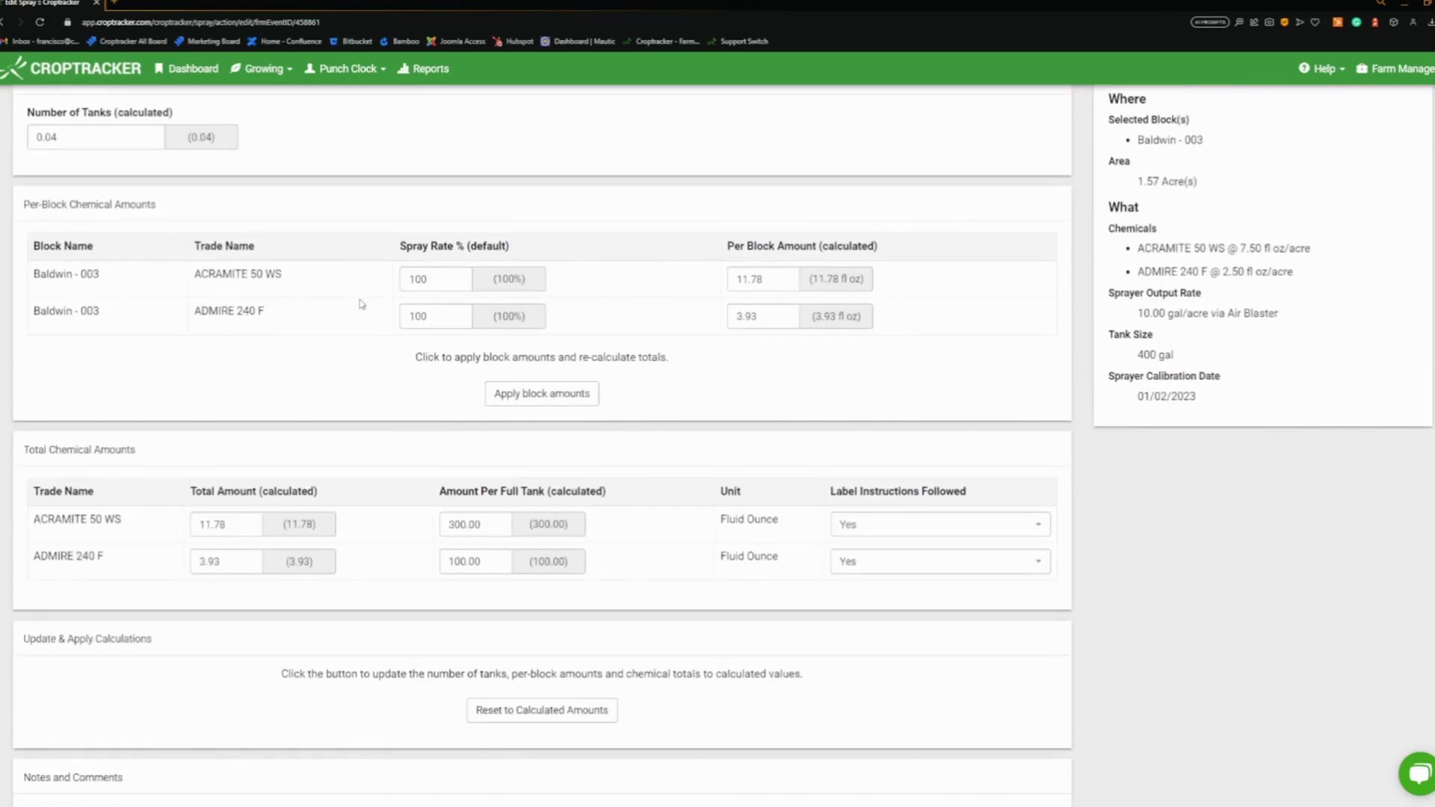
left_click(464, 283)
left_click(577, 397)
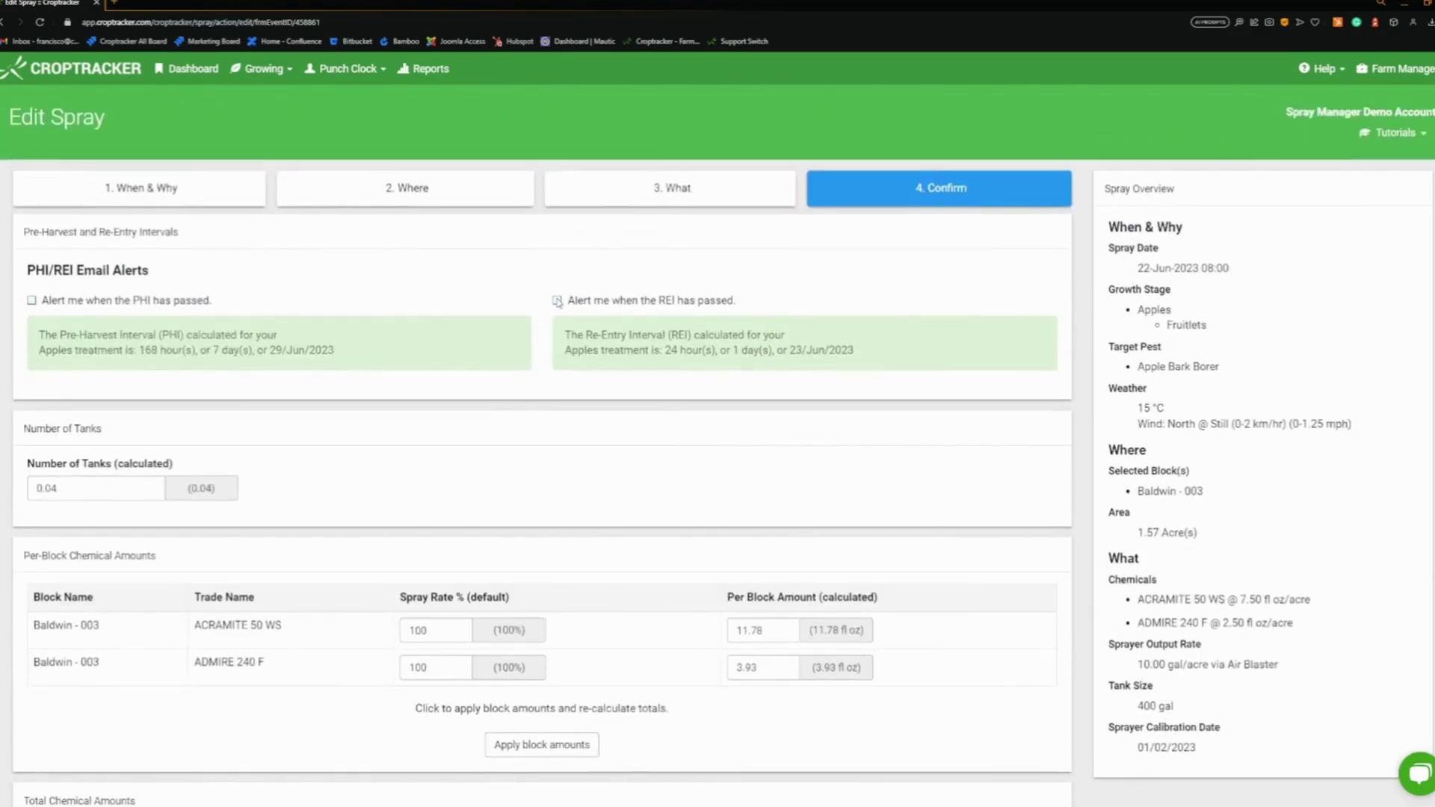
Step: Save the spray record with the email alerts, comments and notes left empty
scroll(458, 294, "down", 6)
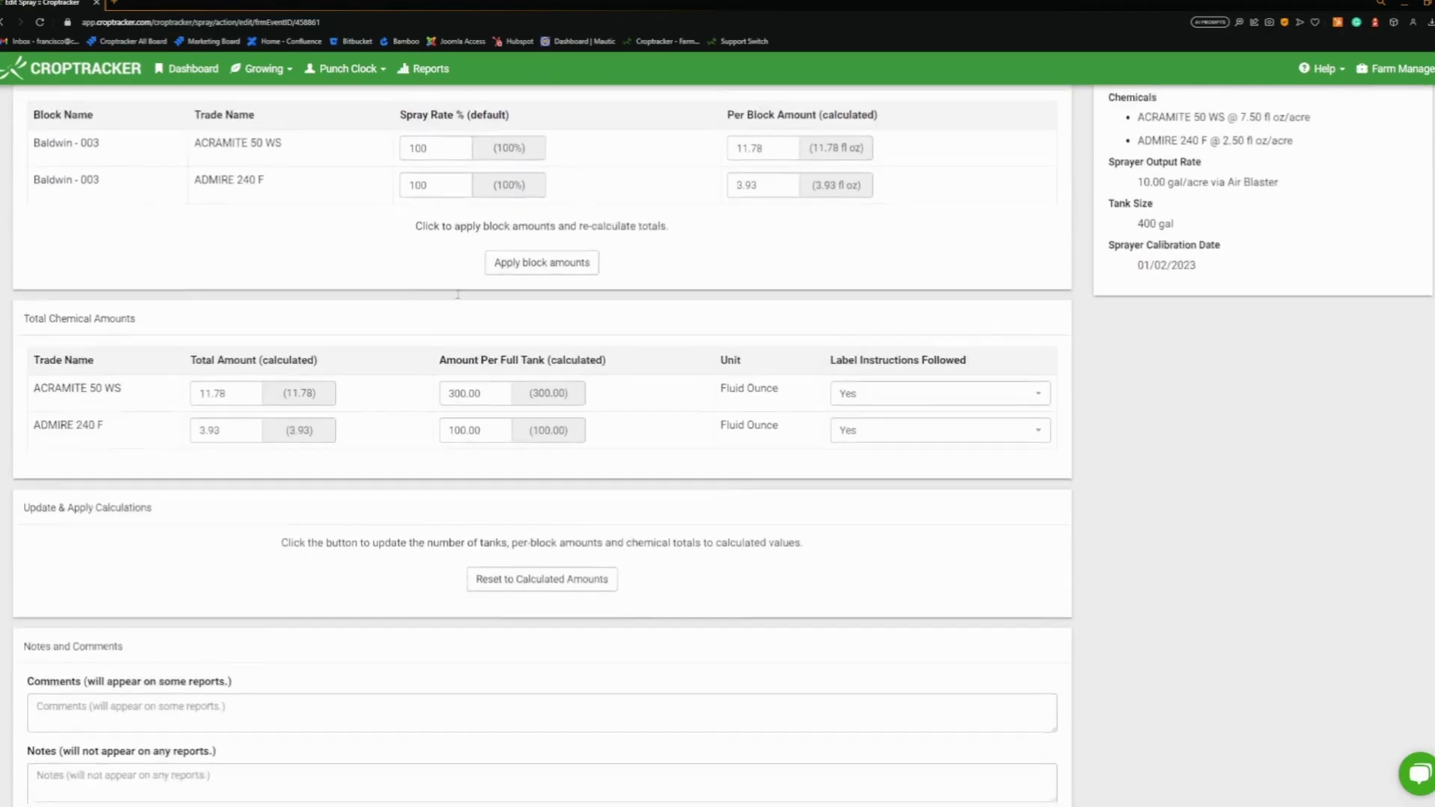
scroll(457, 294, "down", 3)
left_click(103, 632)
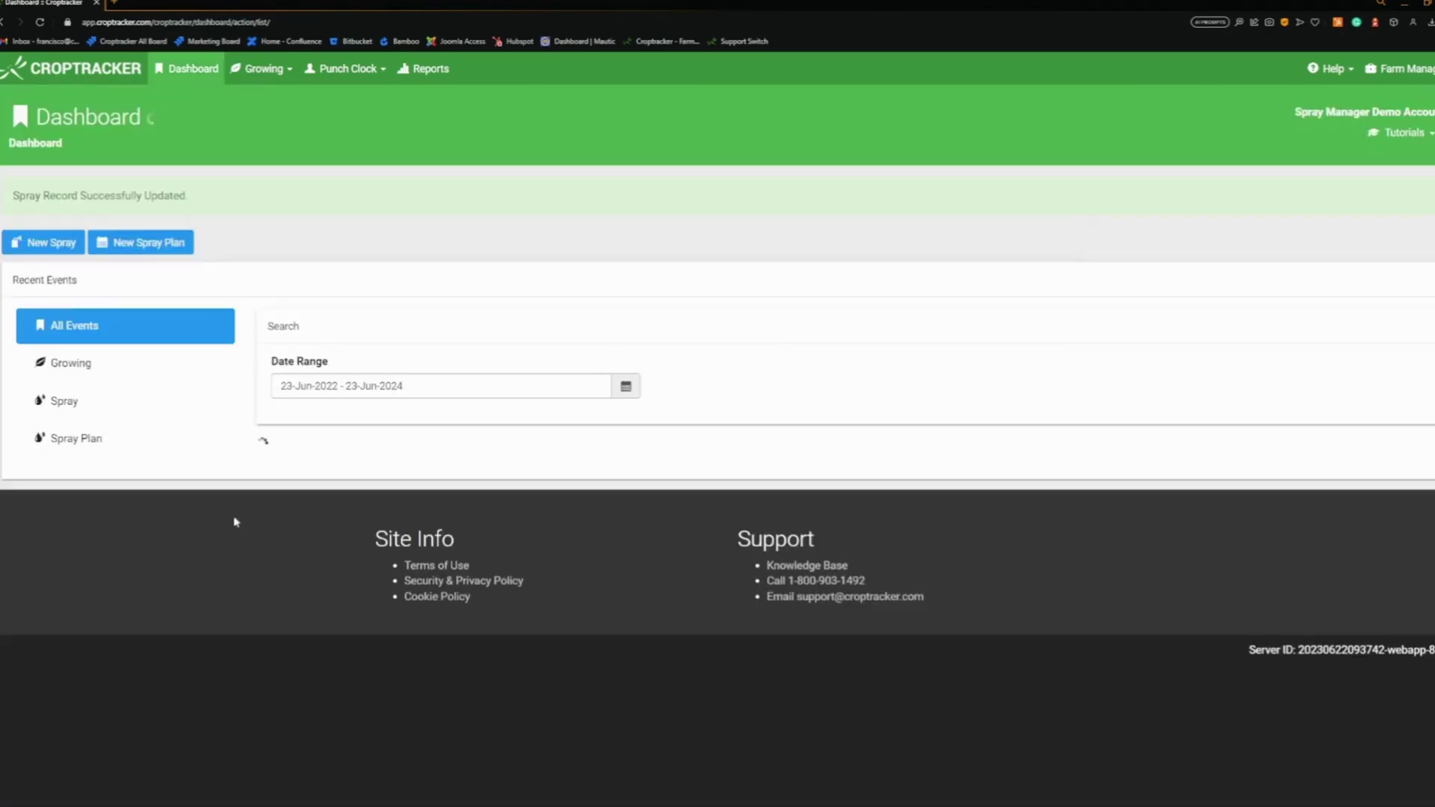
Step: Print the Video Spray - Baldwin 001 record from the recent events without chemical labels
scroll(284, 493, "down", 2)
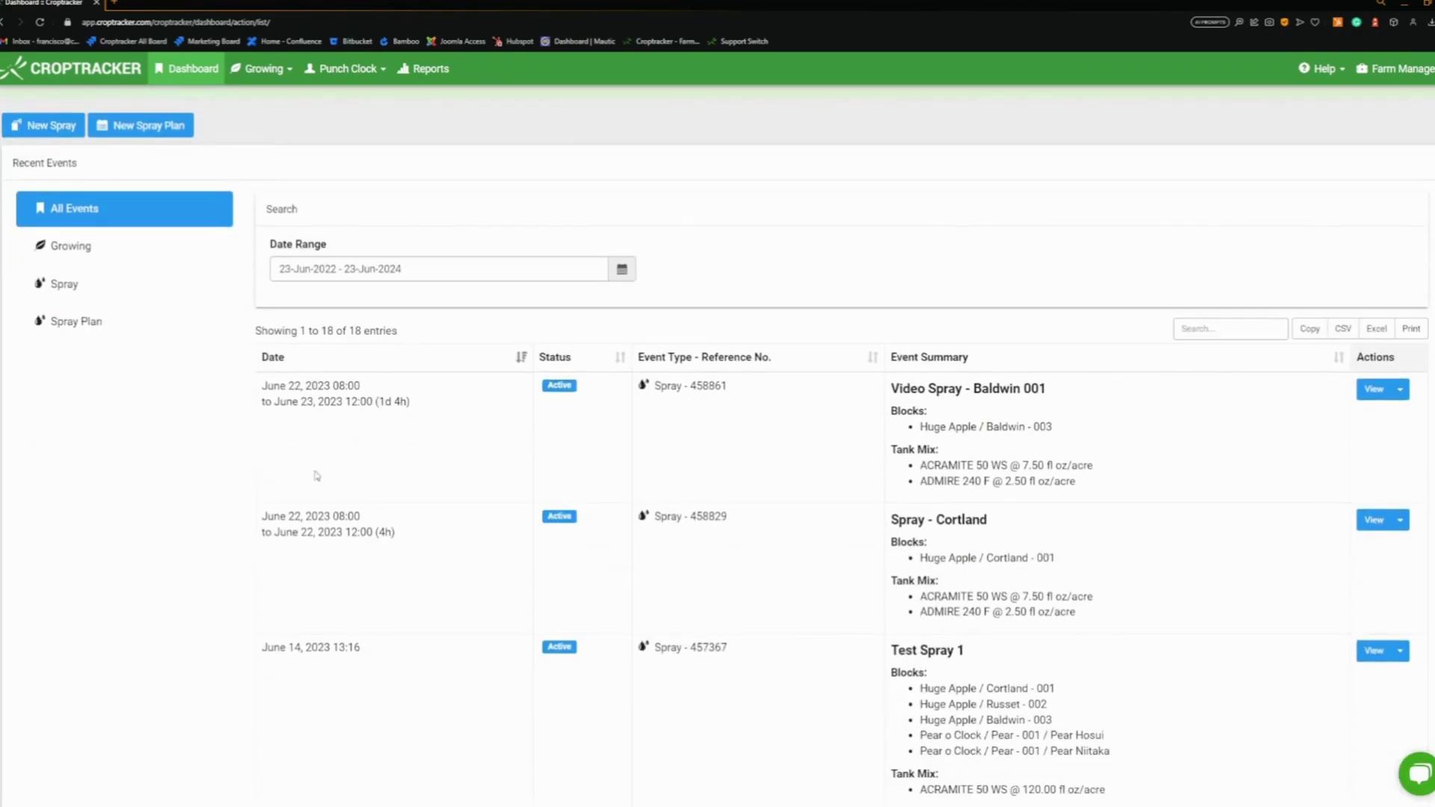
left_click(1400, 392)
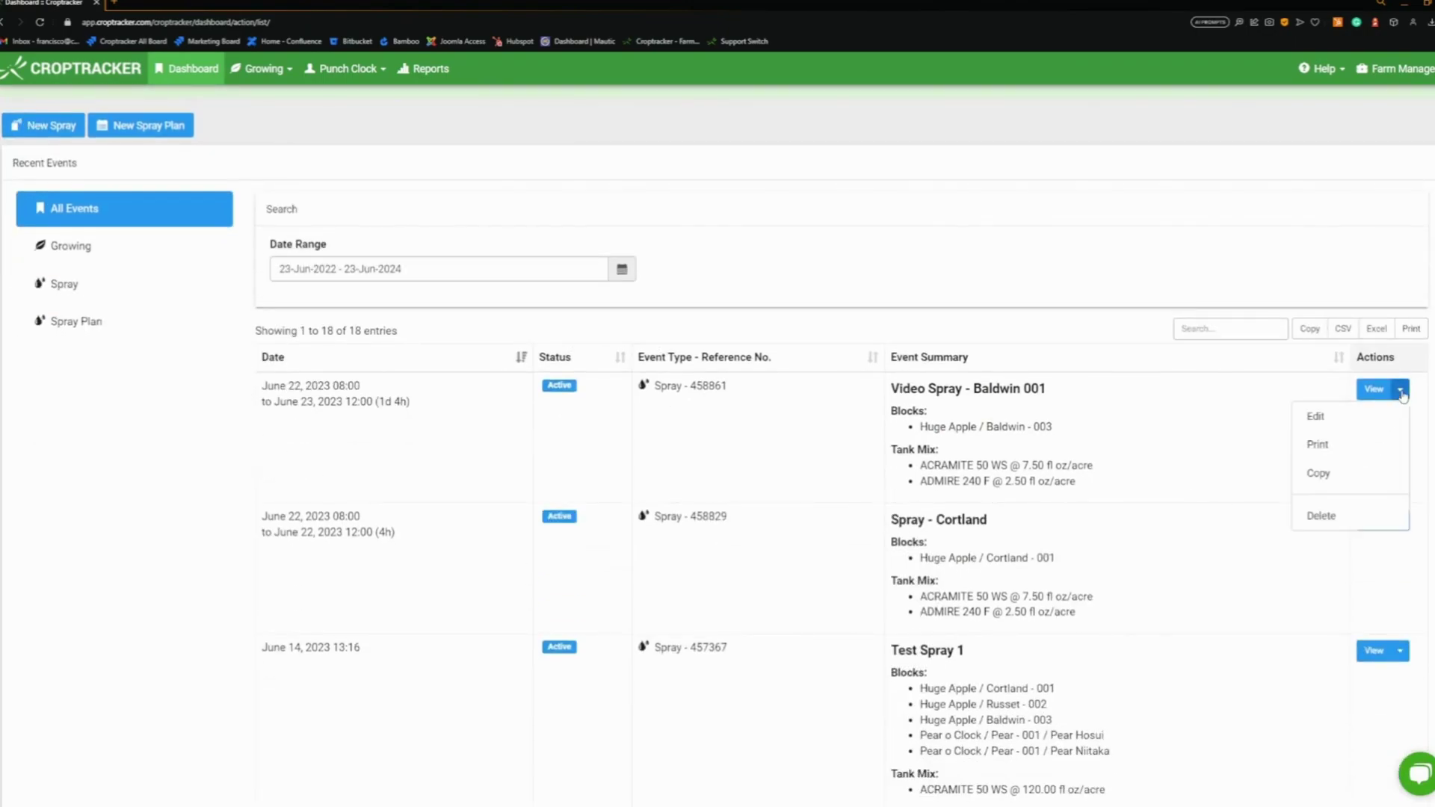
left_click(1332, 447)
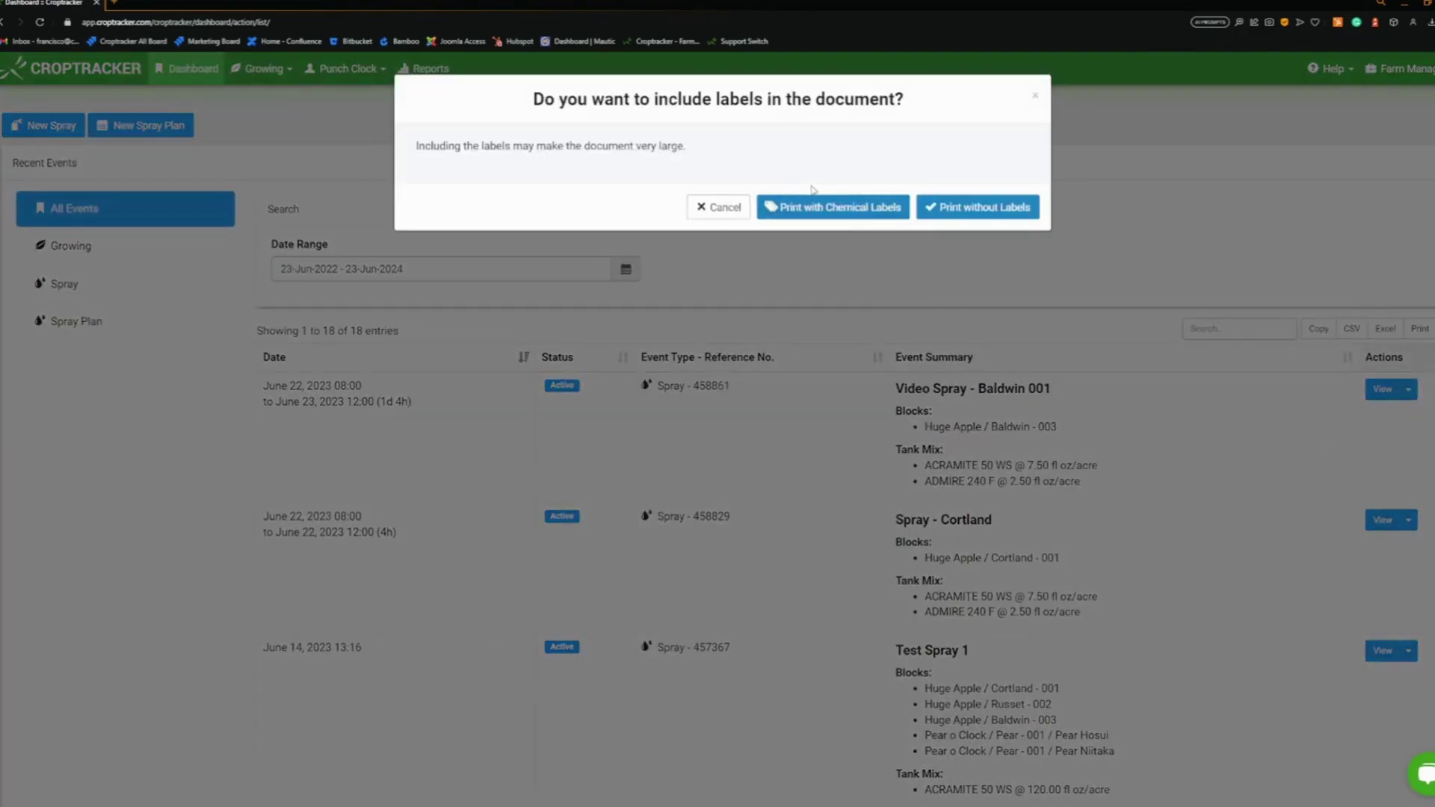
left_click(986, 208)
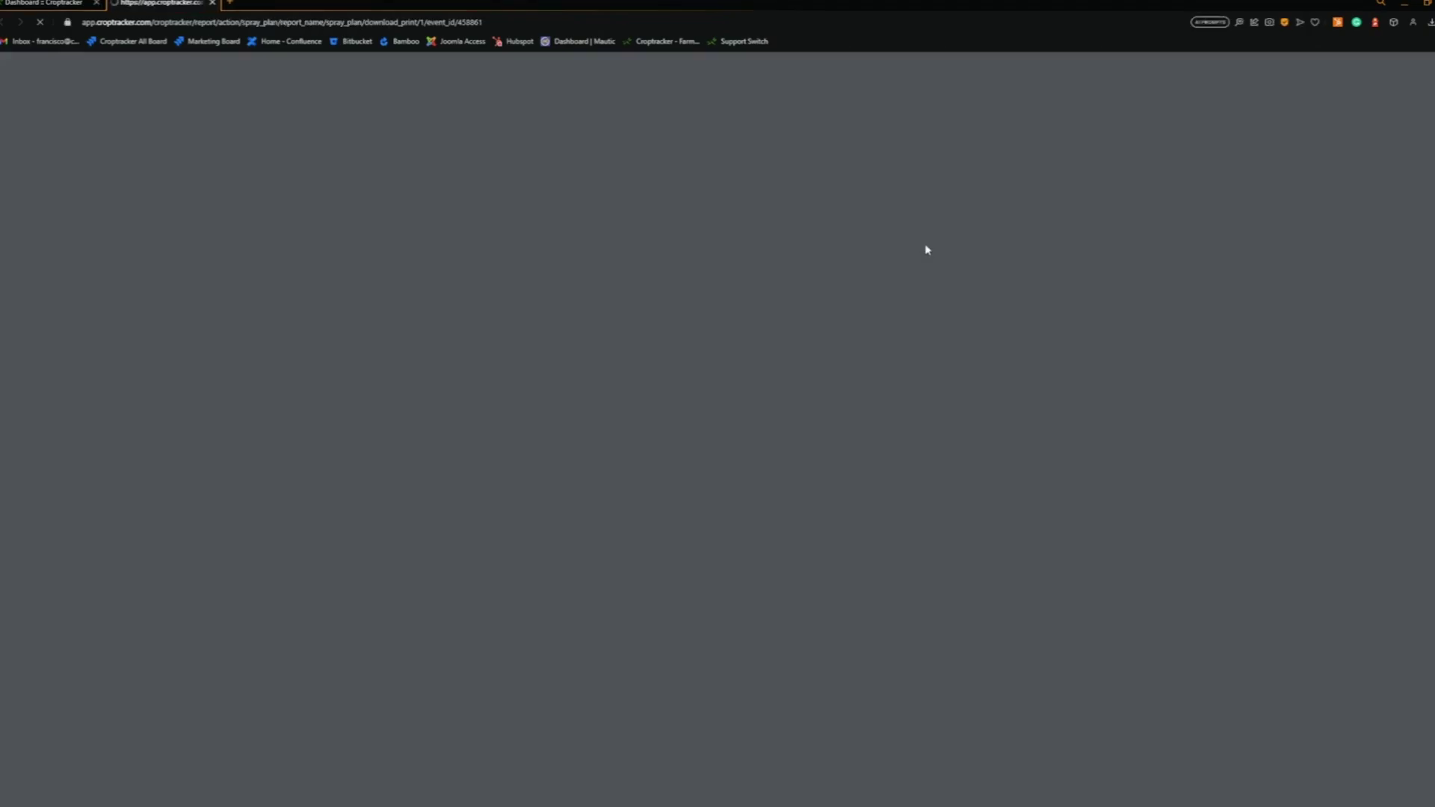
Step: Read through the printable spray document's chemicals, intervals, blocks, equipment and weather information, and close it
scroll(696, 257, "down", 3)
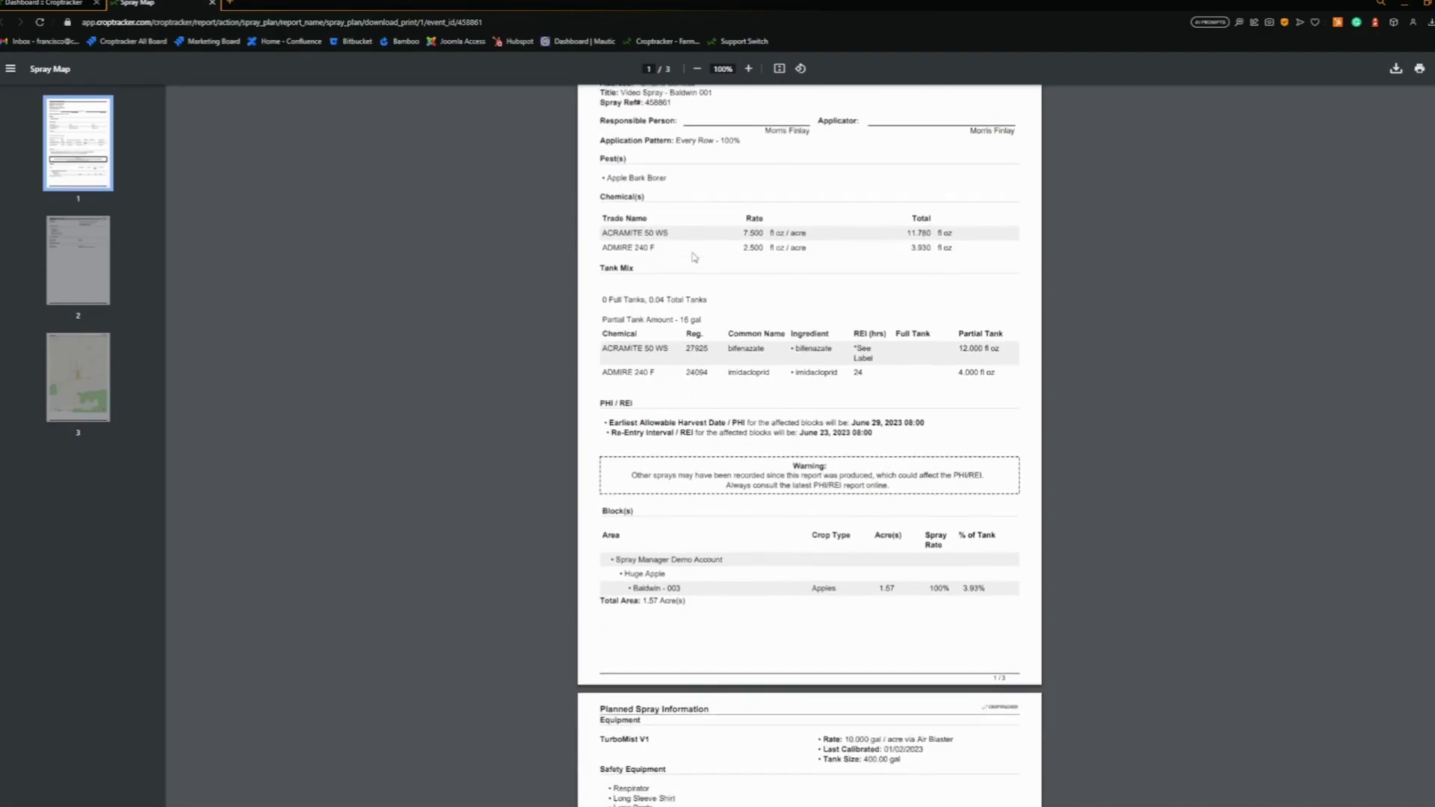
scroll(696, 258, "down", 1)
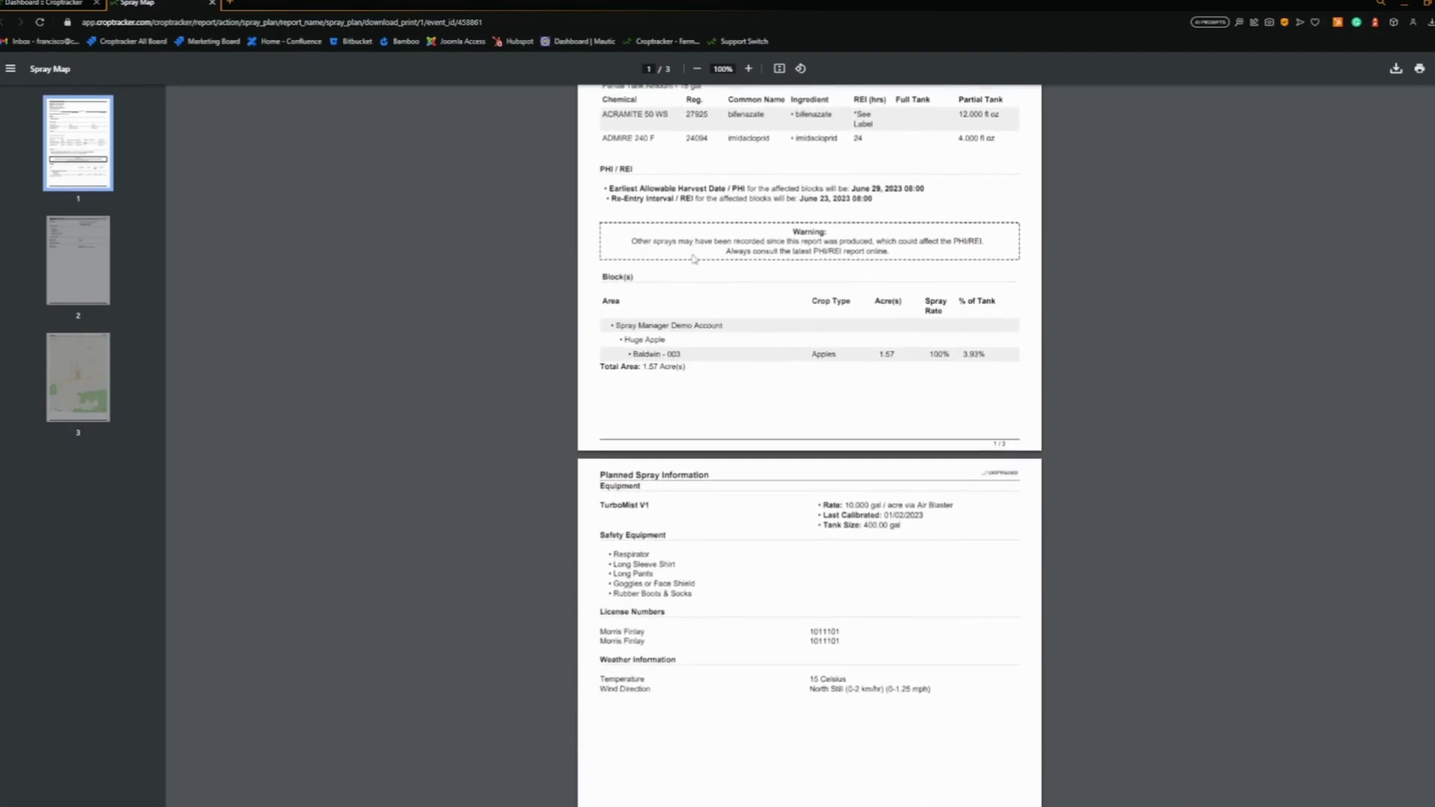
scroll(695, 259, "down", 3)
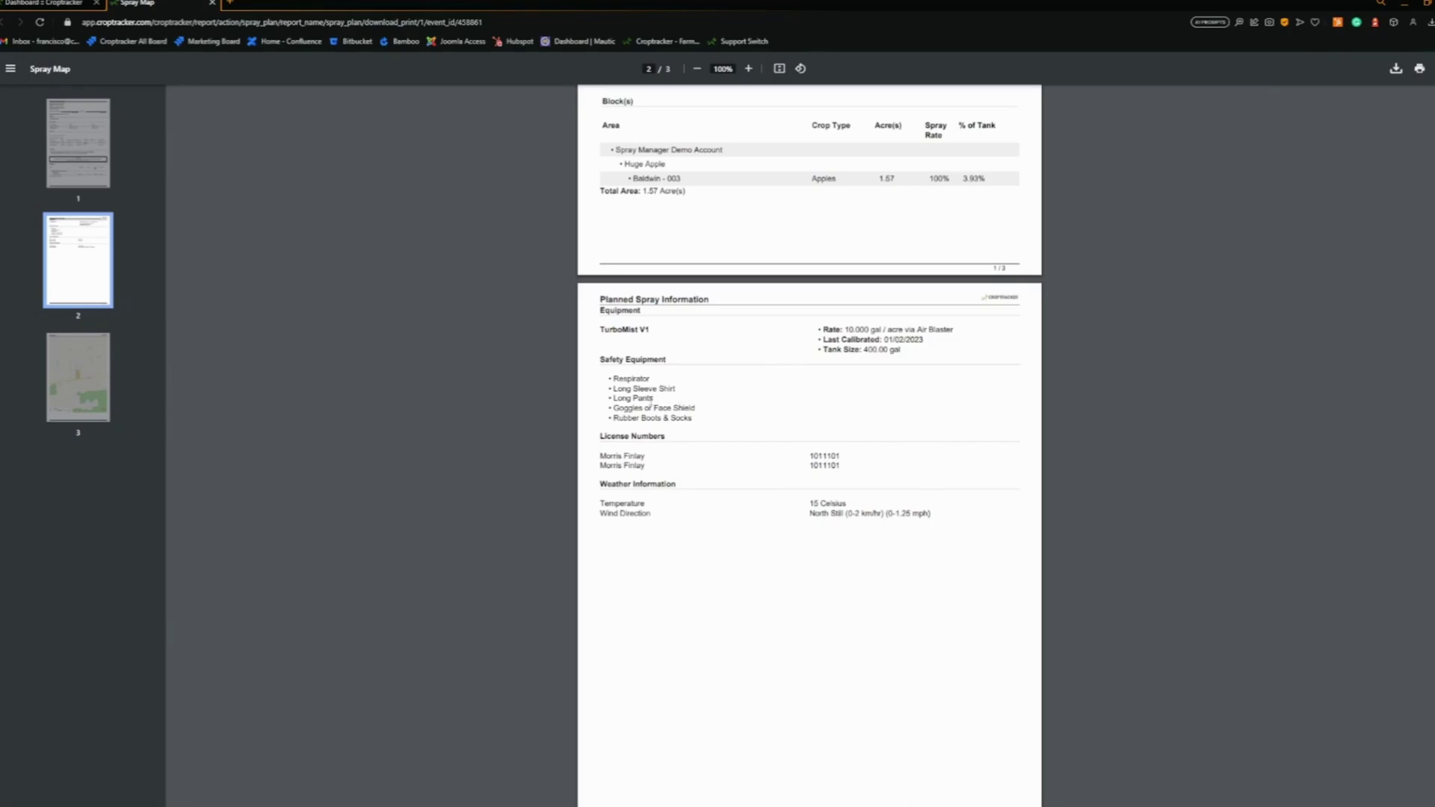
scroll(649, 408, "up", 6)
key("ctrl+w")
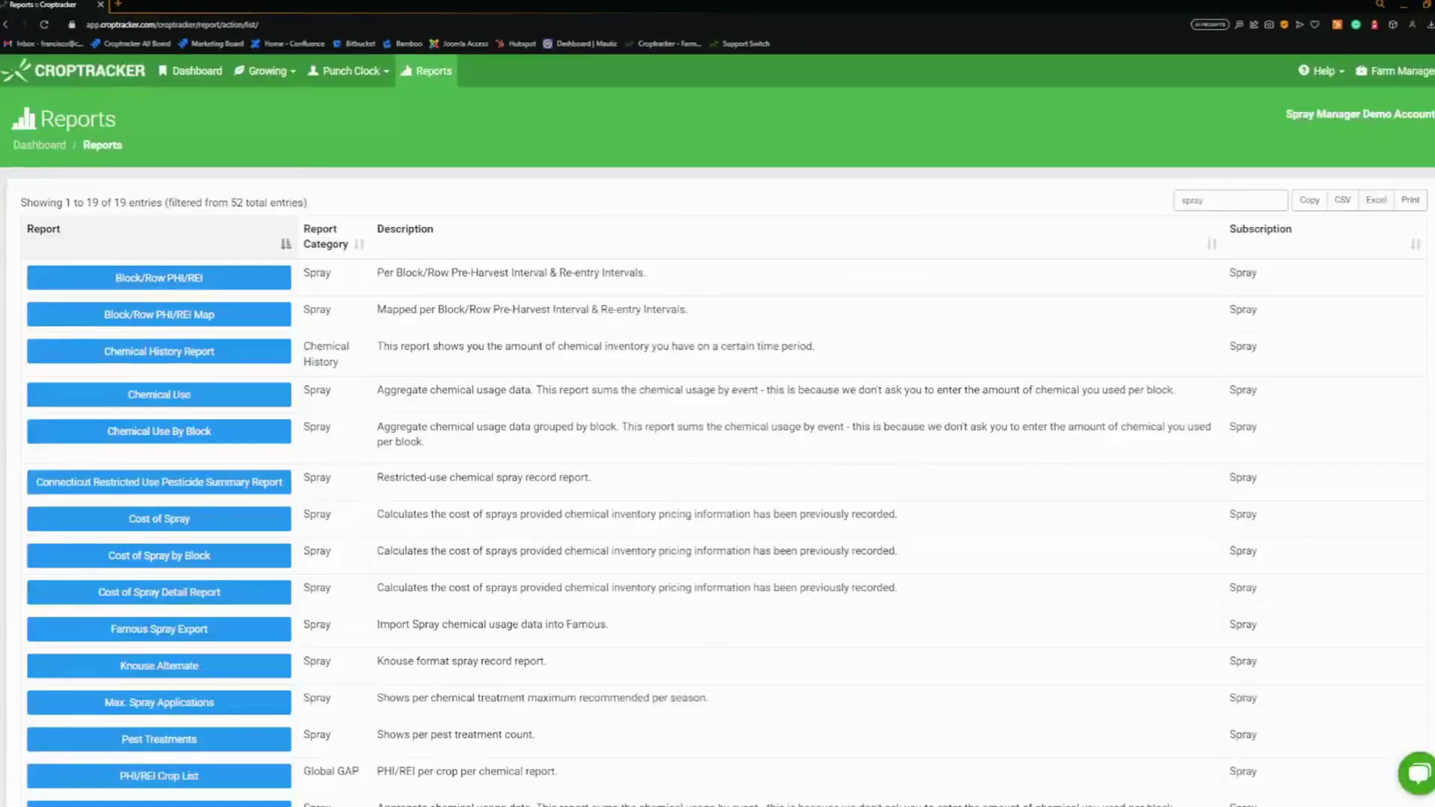
Step: Look through the spray-related reports and view the Spray Records report for 01-Jun-2023 to 30-Jun-2023
scroll(477, 333, "down", 5)
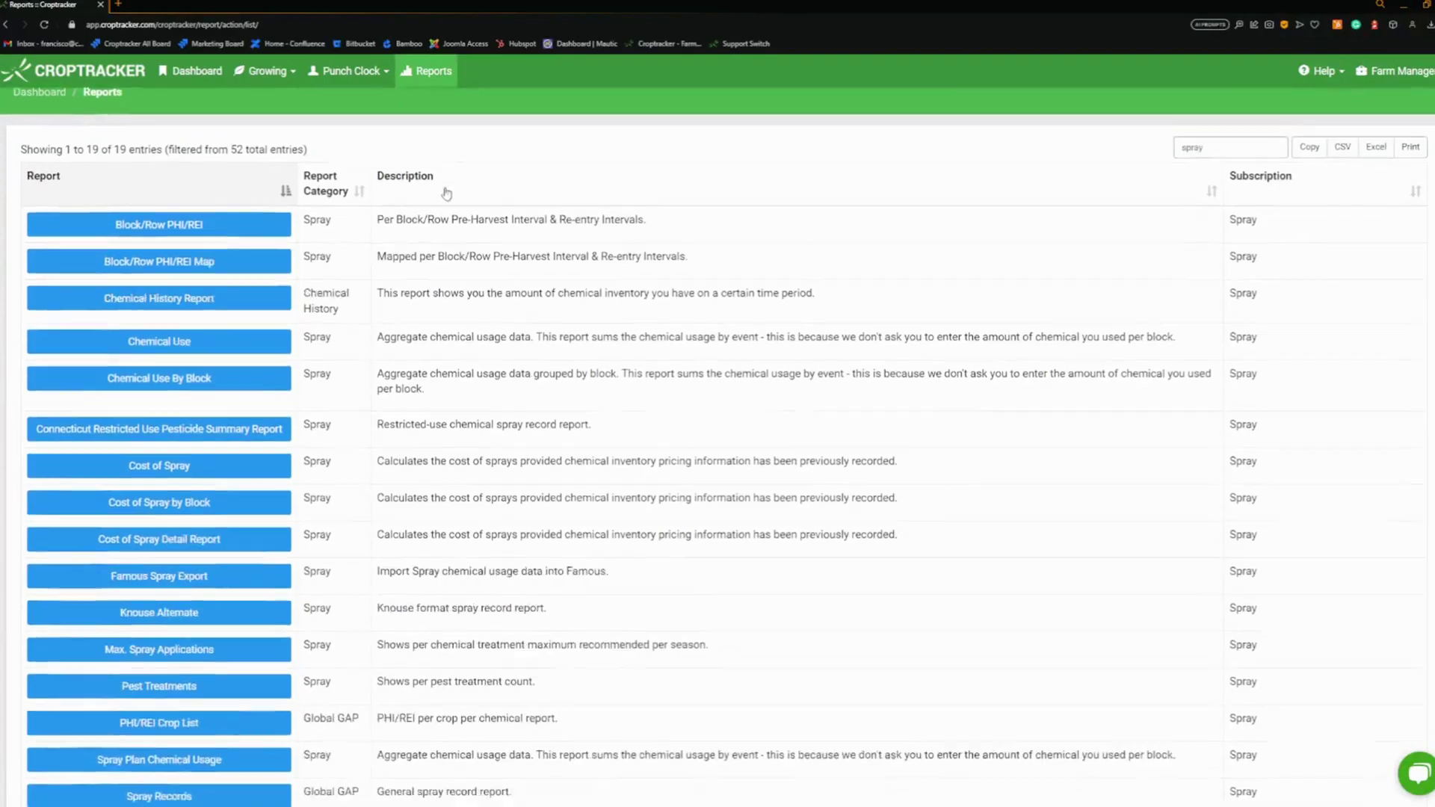
scroll(476, 333, "up", 2)
scroll(477, 333, "up", 5)
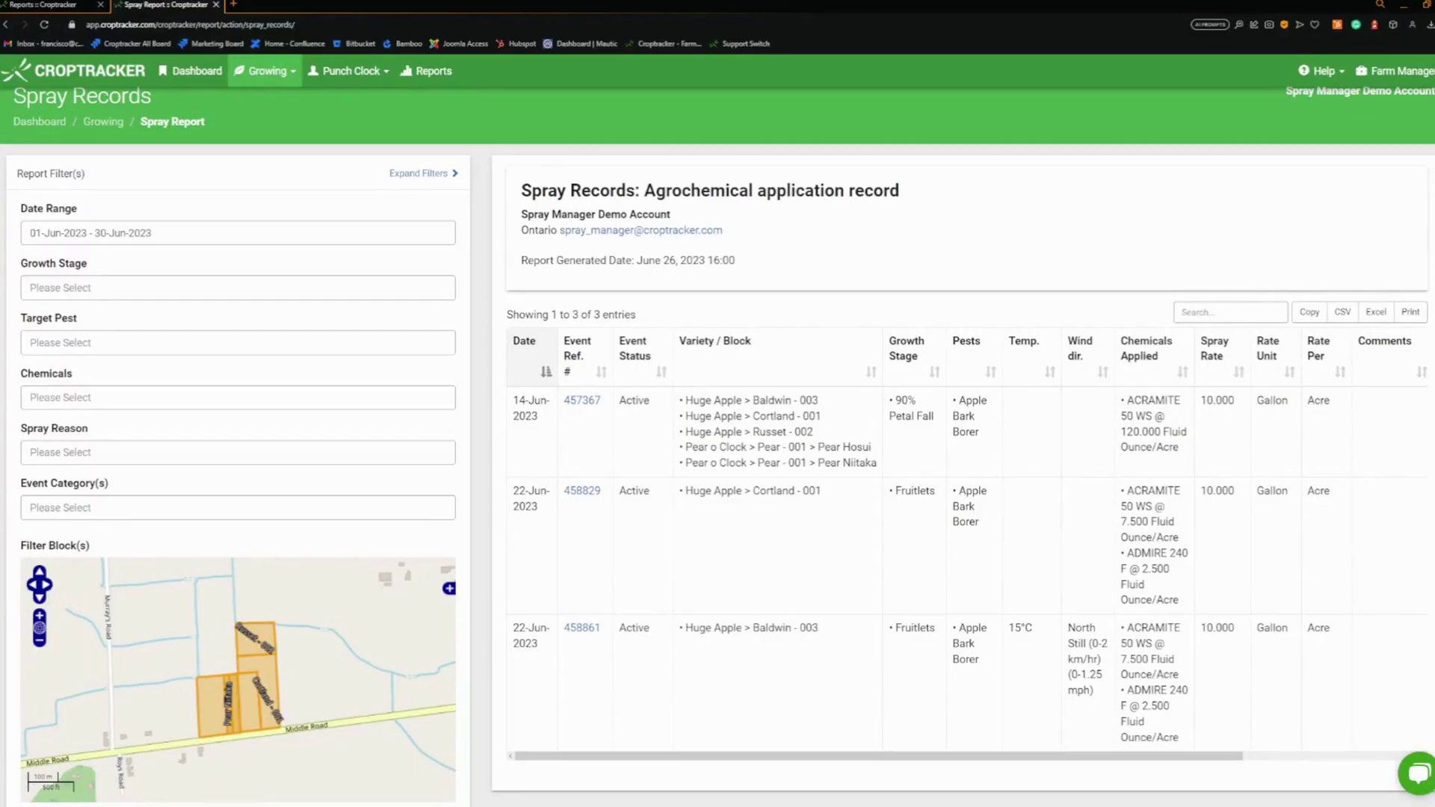
Step: Open the Block/Row PHI/REI Map report and examine the re-entry and pre-harvest status of the blocks
left_click(174, 224)
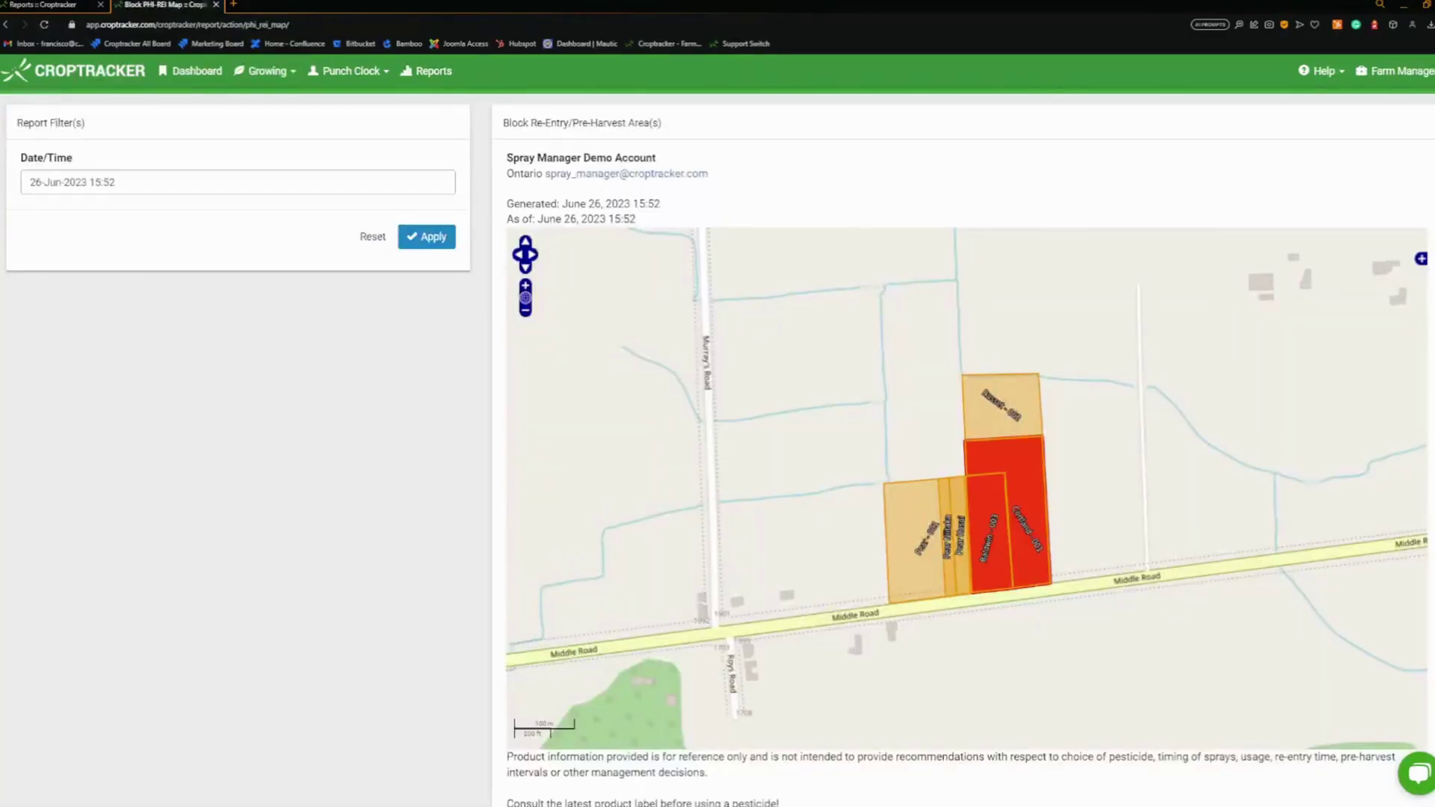
scroll(718, 448, "up", 1)
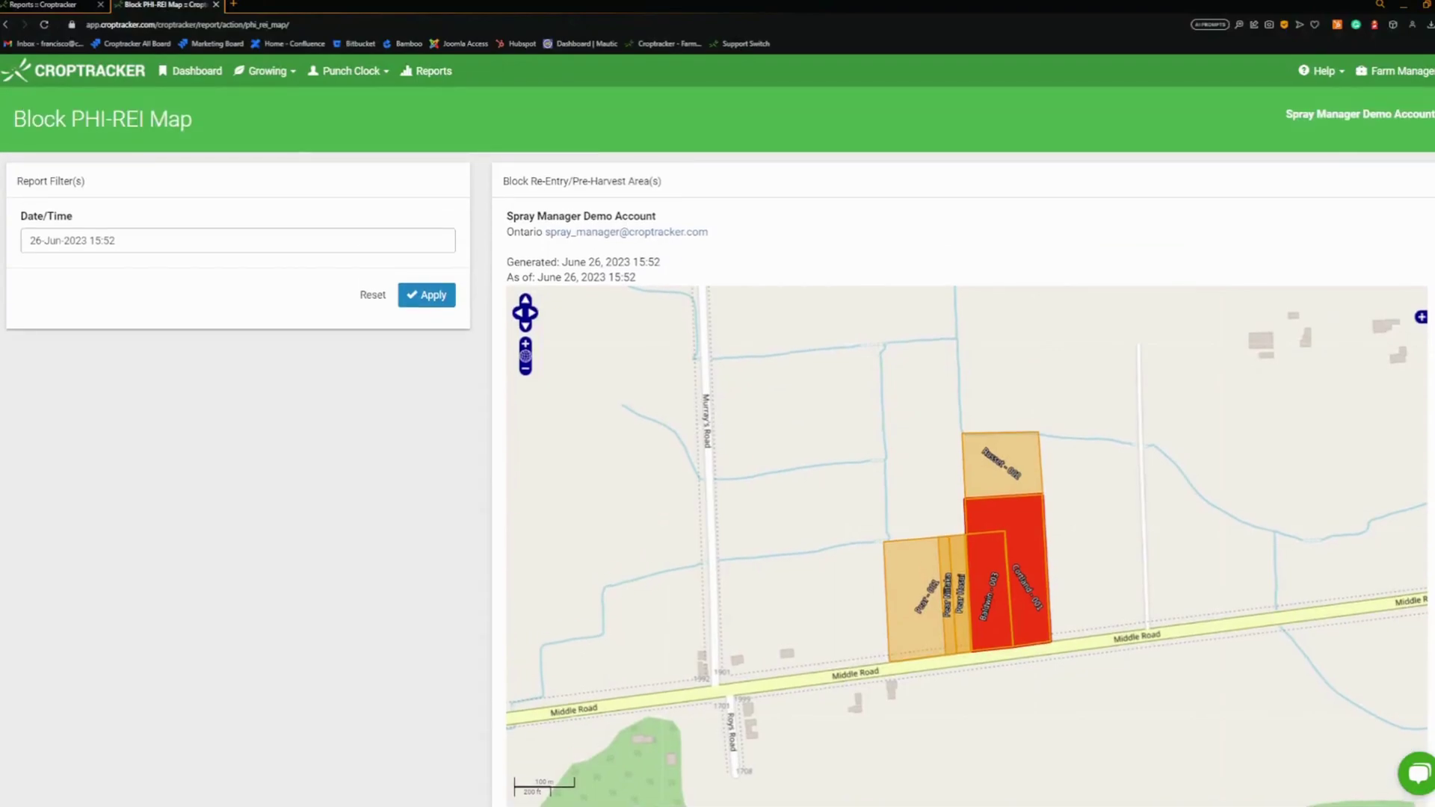
scroll(718, 449, "down", 1)
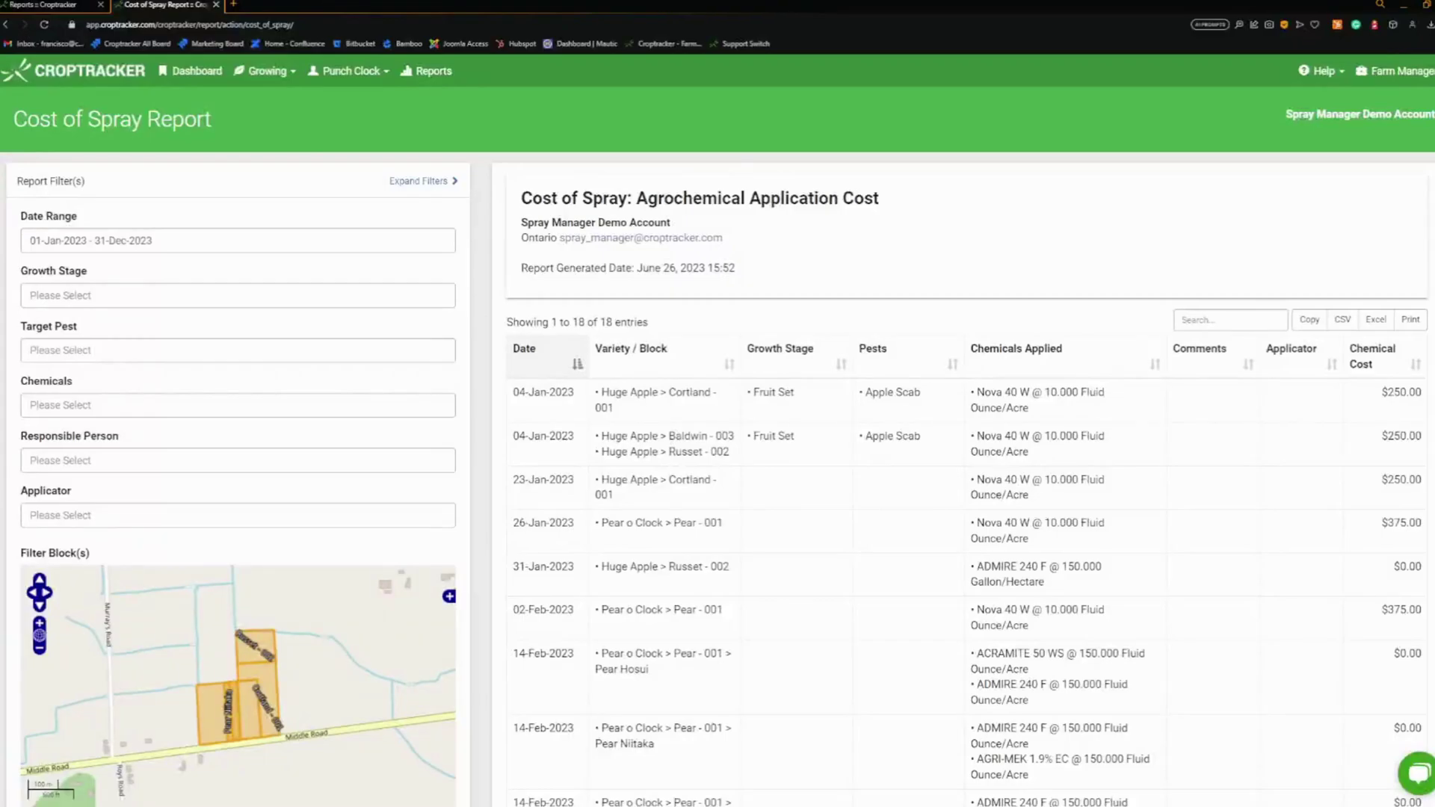
Step: Review the chemical costs in the Cost of Spray report, close it, and look over the list of spray reports
scroll(717, 448, "down", 3)
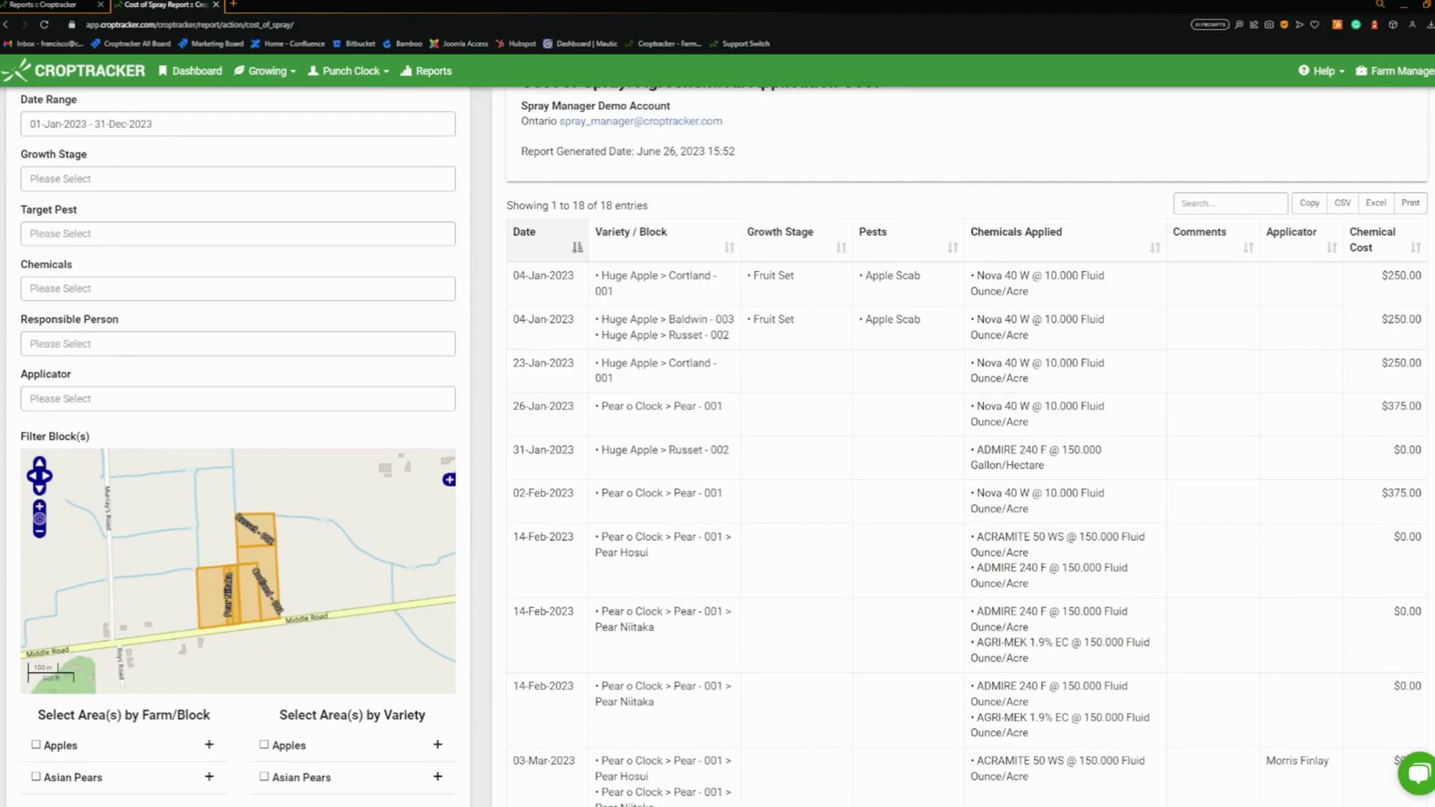
key("ctrl+w")
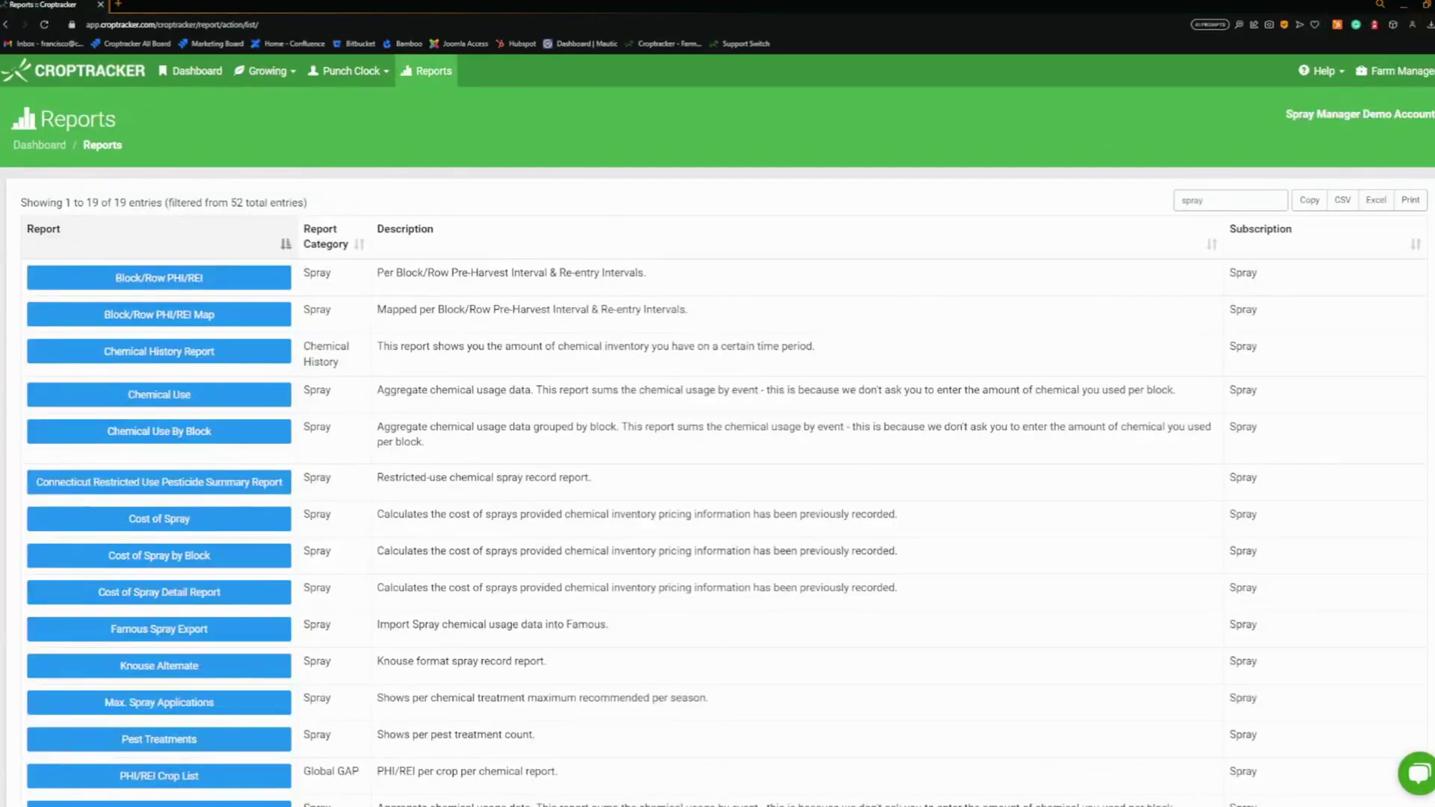
scroll(452, 224, "down", 5)
scroll(457, 313, "up", 2)
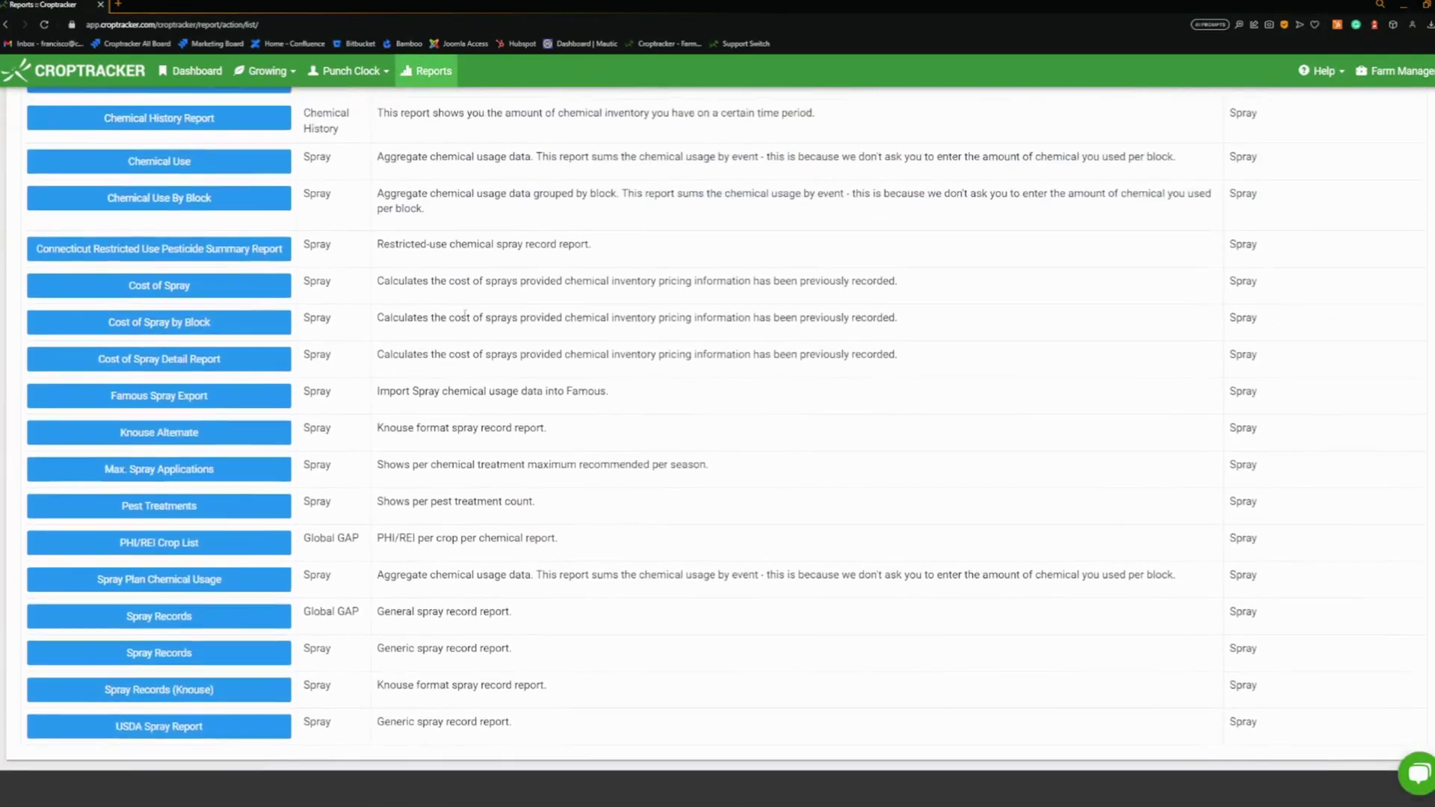
scroll(458, 312, "up", 4)
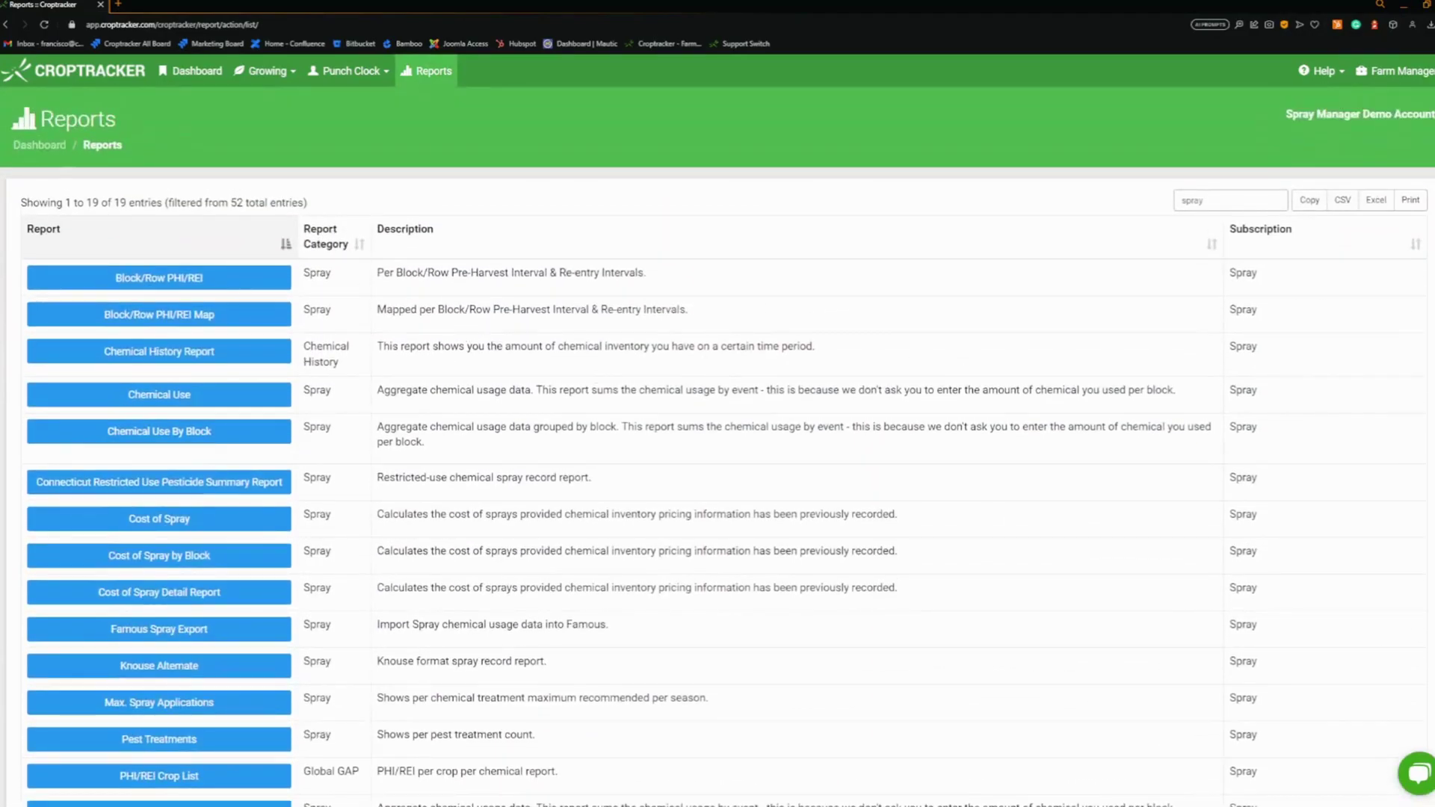